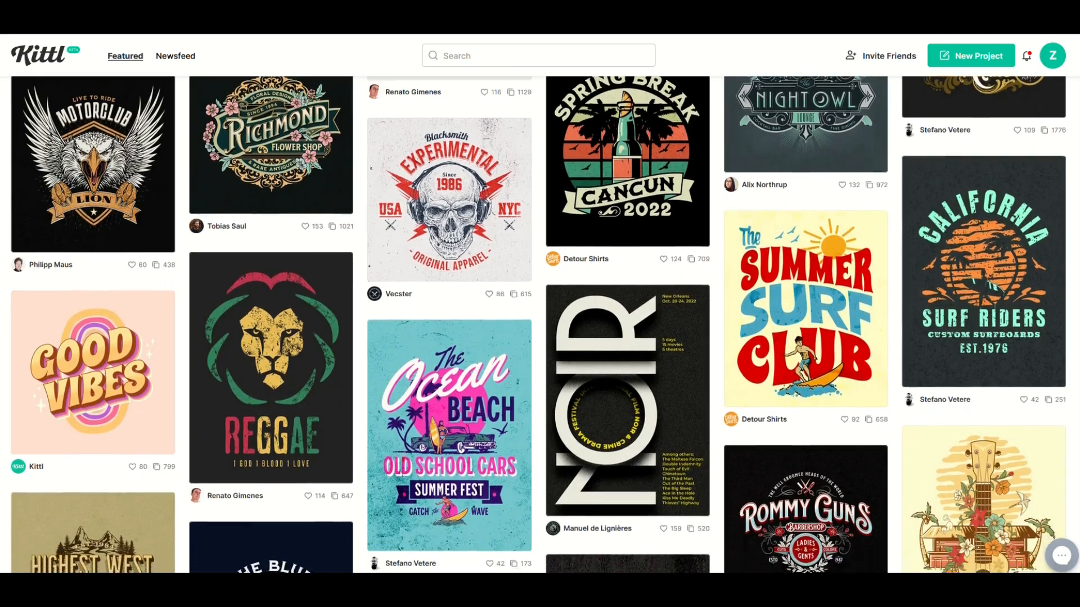
# Step: Browse the featured template gallery, viewing the Labels and Logos categories
pyautogui.scroll(-5, 539, 324)
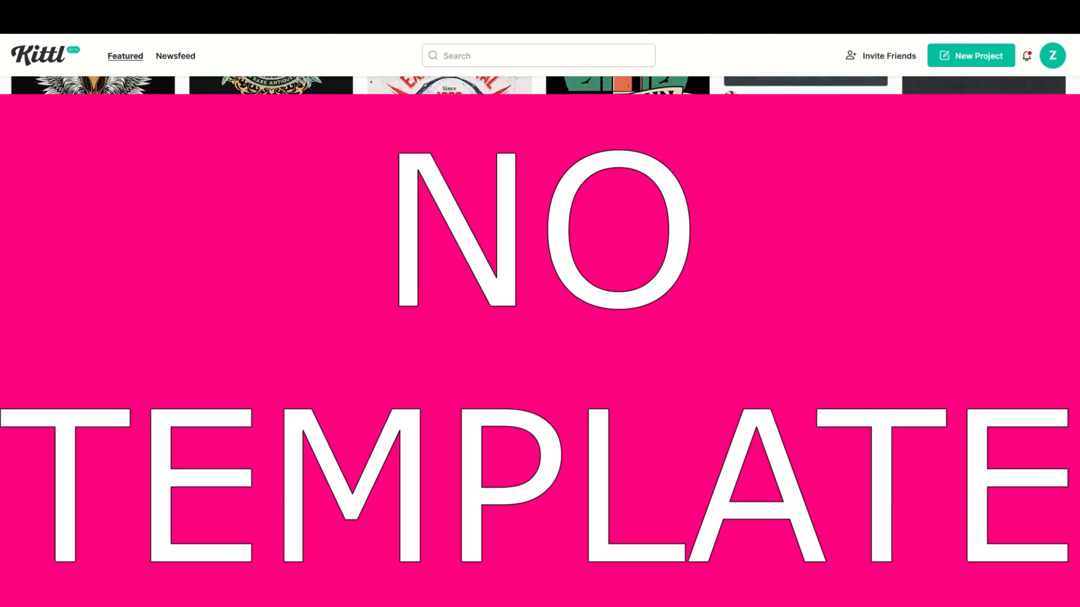
pyautogui.scroll(-1, 538, 325)
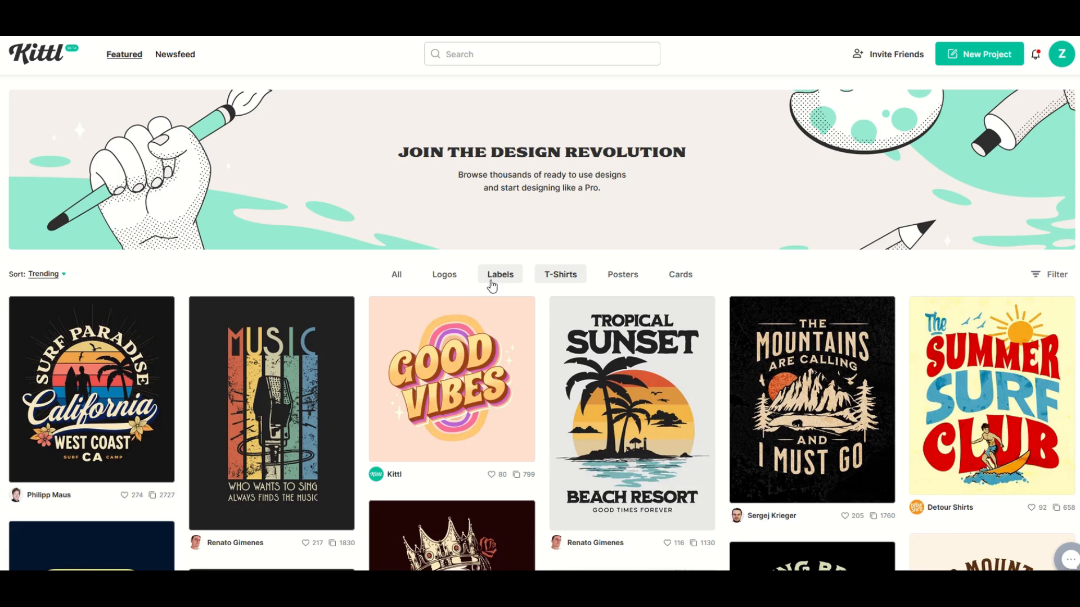
pyautogui.click(491, 282)
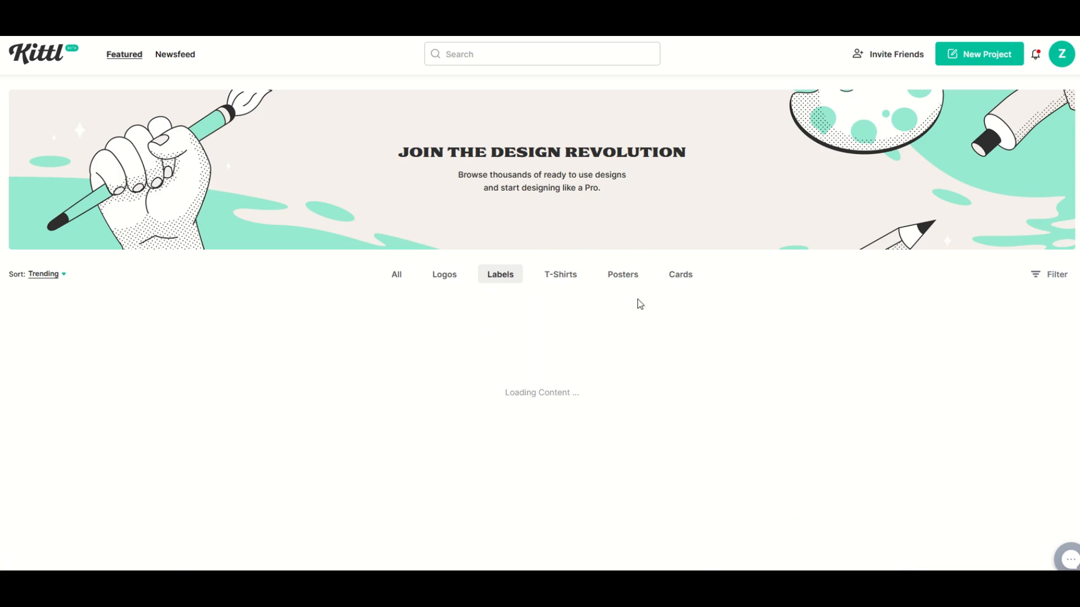
pyautogui.scroll(-5, 787, 324)
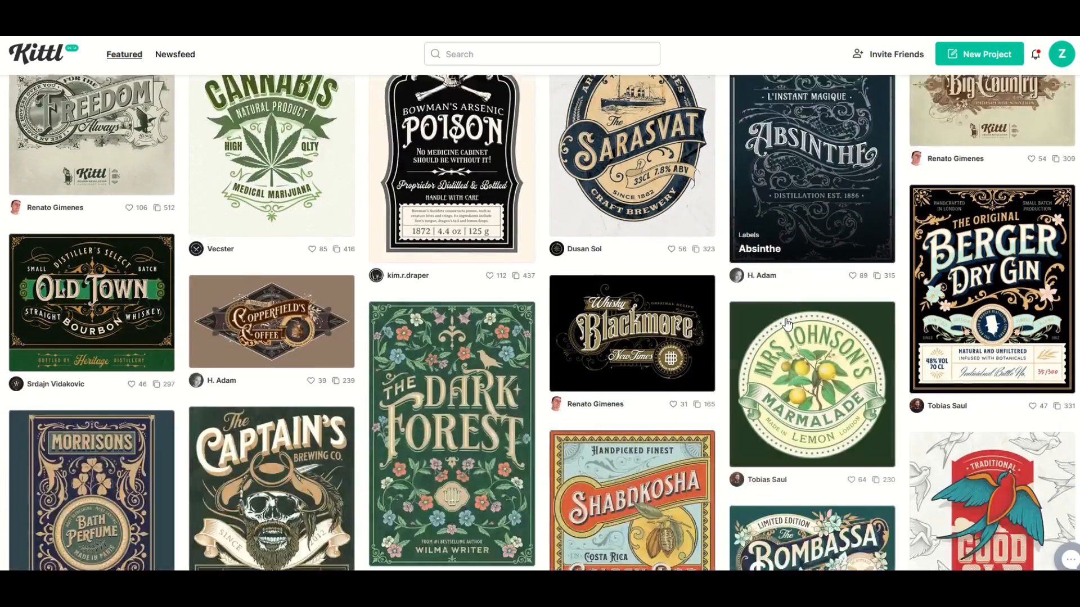
pyautogui.scroll(-8, 788, 324)
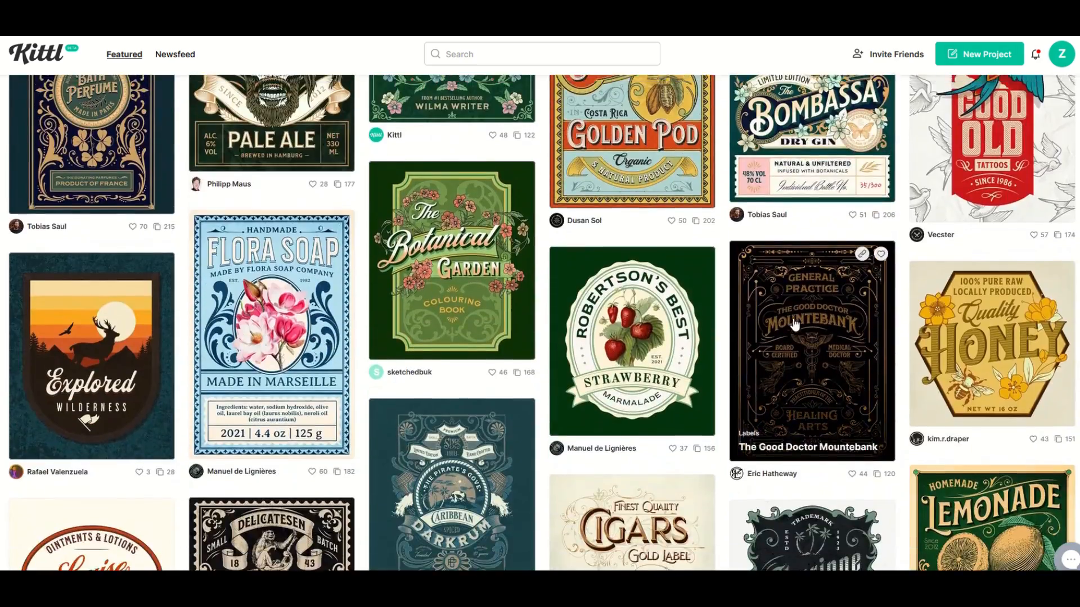
pyautogui.scroll(15, 794, 323)
pyautogui.click(444, 275)
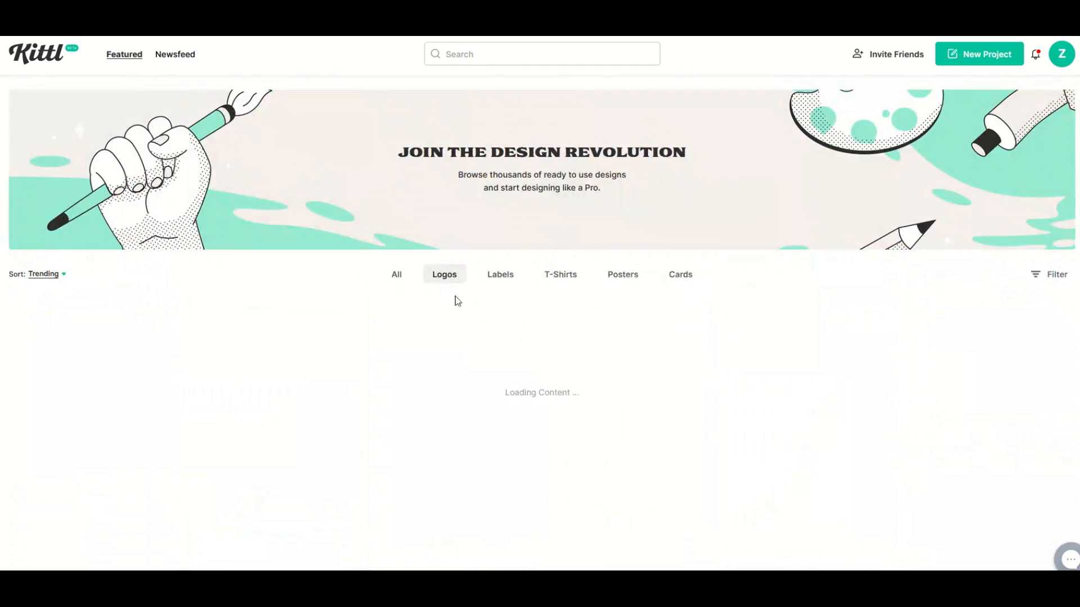
pyautogui.scroll(-2, 678, 238)
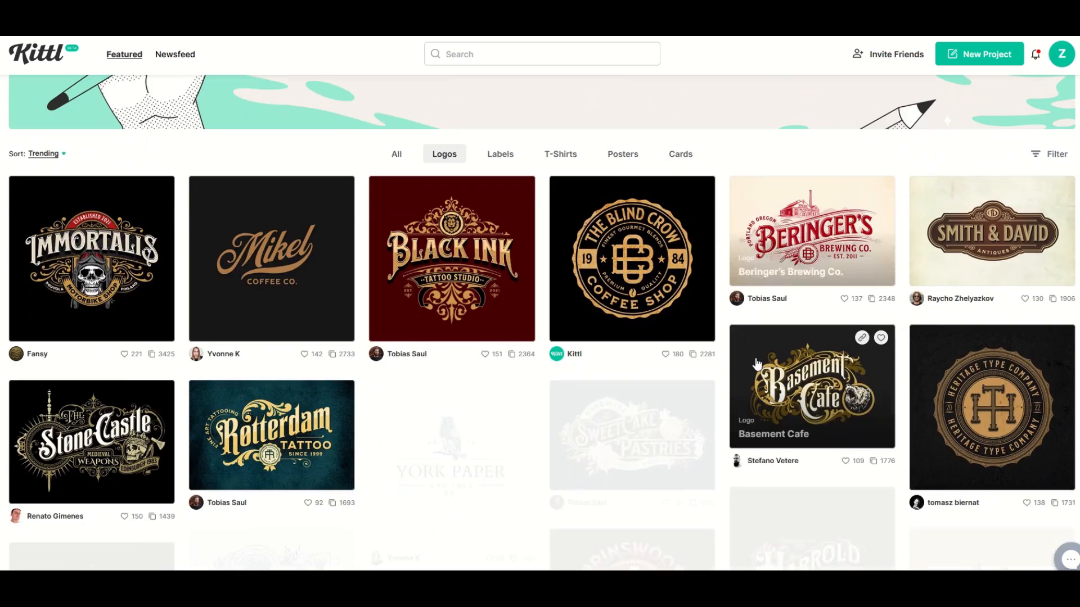
pyautogui.click(622, 158)
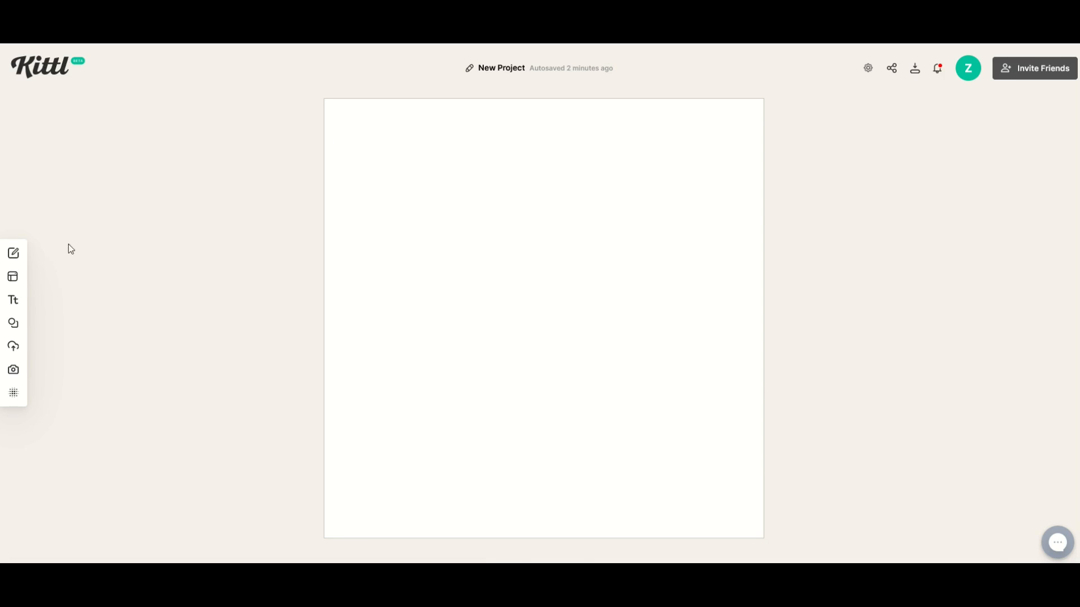
# Step: Open the elements panel and browse the Shapes, Ornaments, Illustrations and Abstract categories, showing all illustrations
pyautogui.moveTo(12, 278)
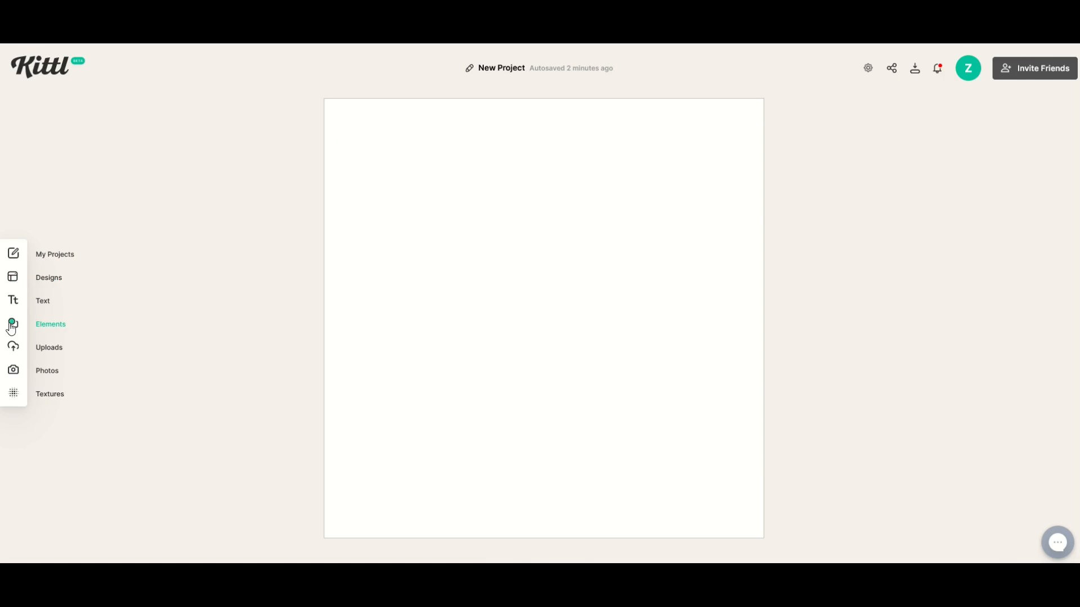
pyautogui.click(40, 329)
pyautogui.click(34, 168)
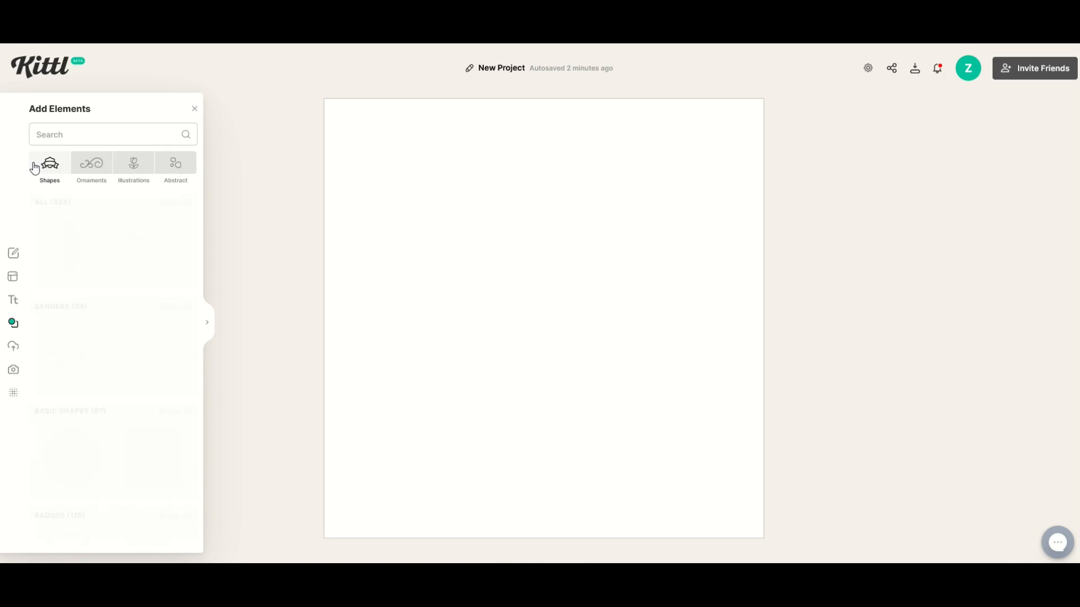
pyautogui.click(91, 163)
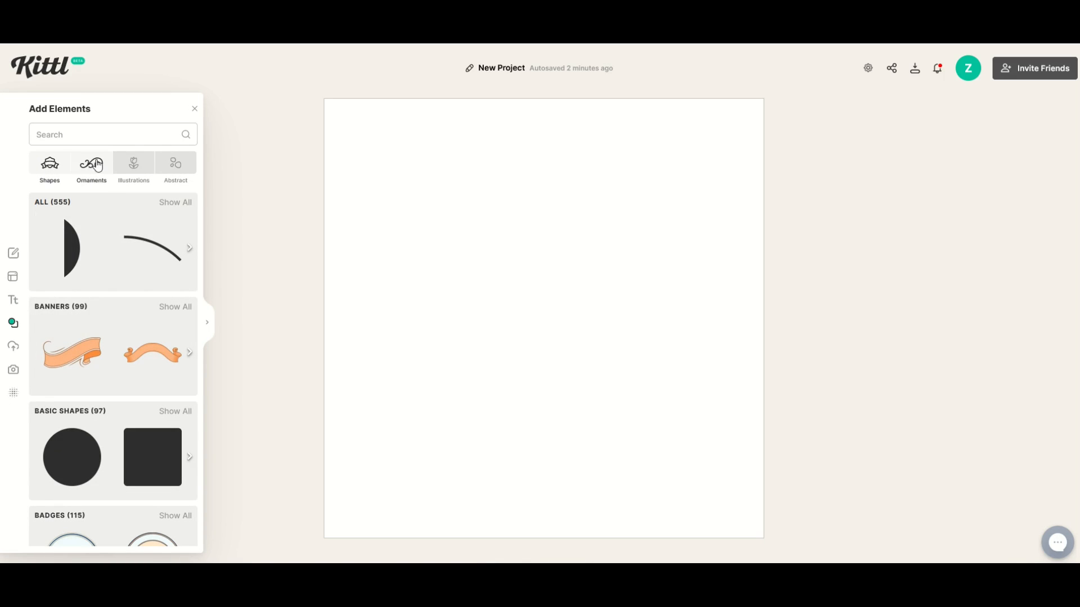
pyautogui.click(133, 163)
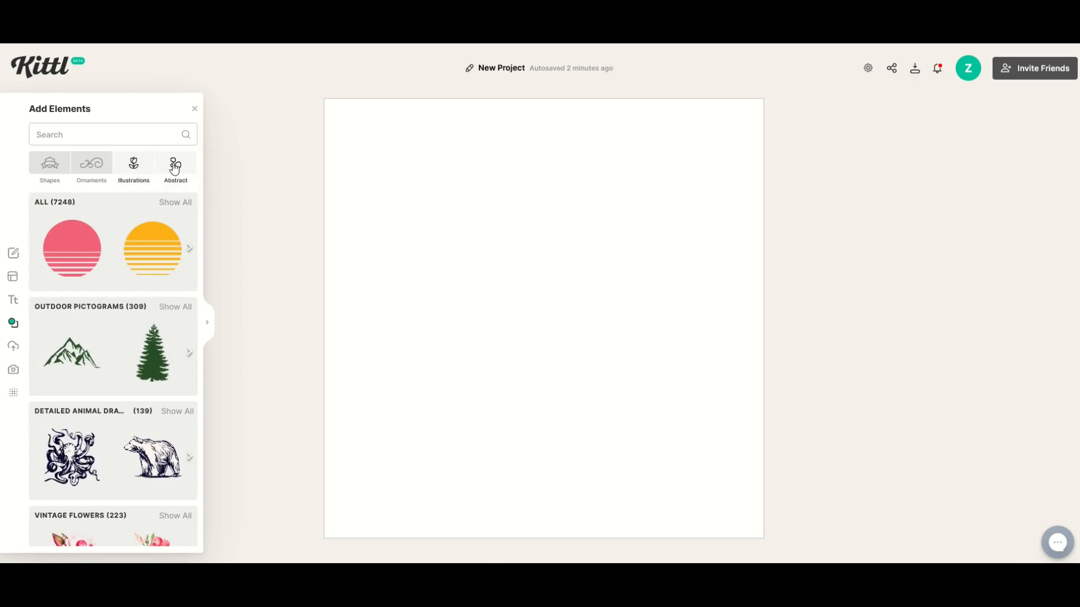
pyautogui.click(175, 166)
pyautogui.scroll(-5, 112, 278)
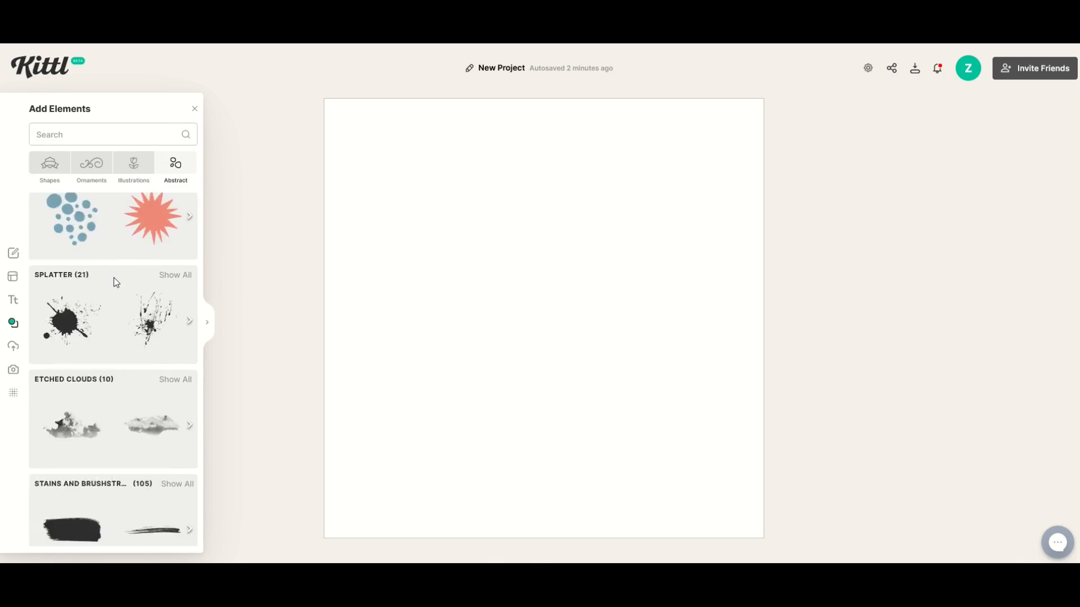
pyautogui.scroll(5, 104, 342)
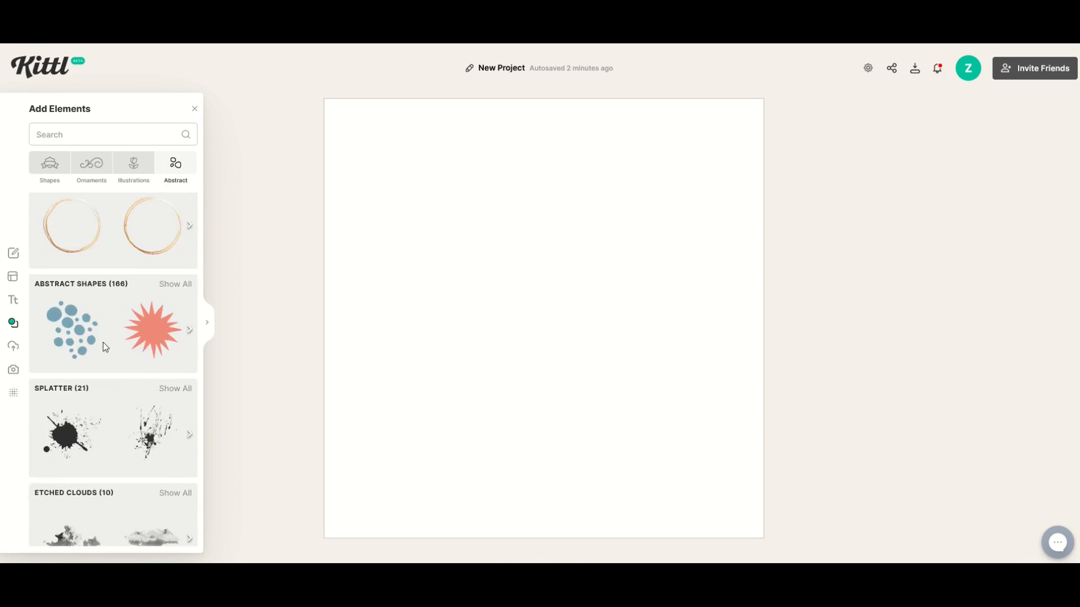
pyautogui.click(50, 169)
pyautogui.click(90, 169)
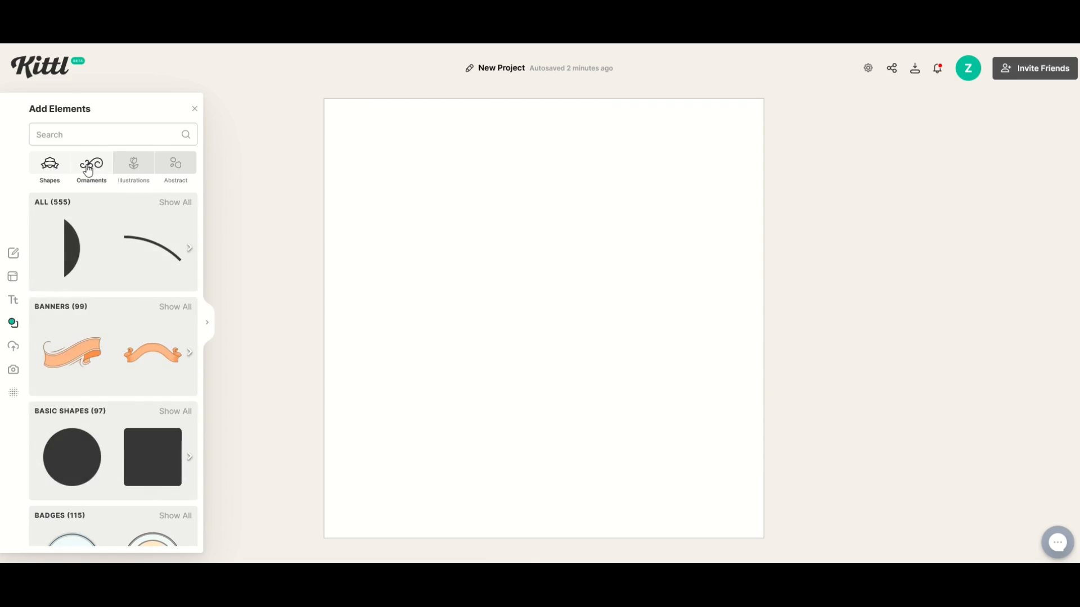
pyautogui.click(129, 168)
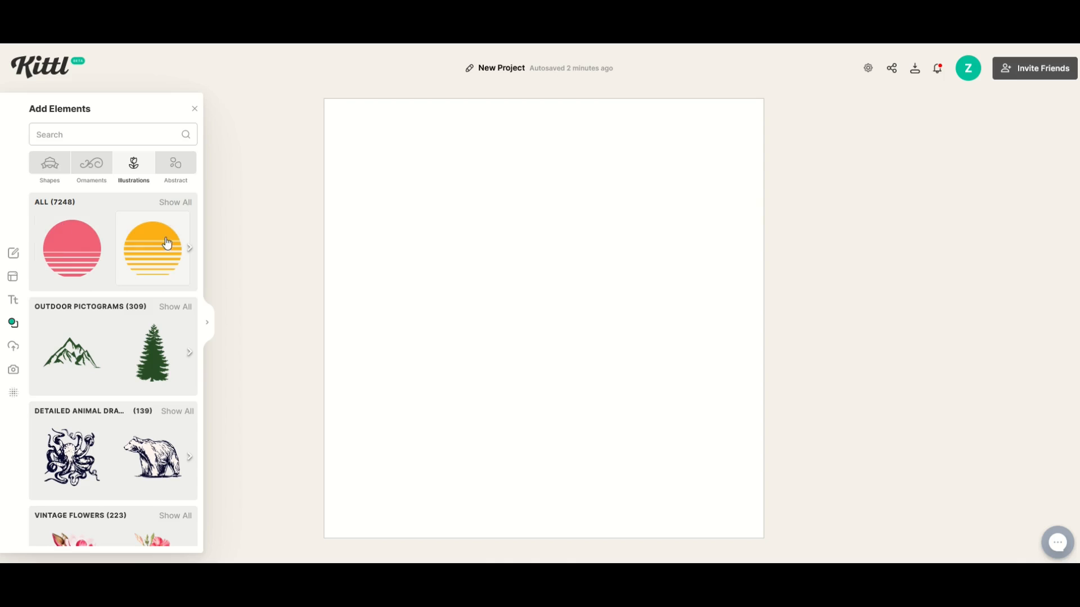
pyautogui.click(179, 201)
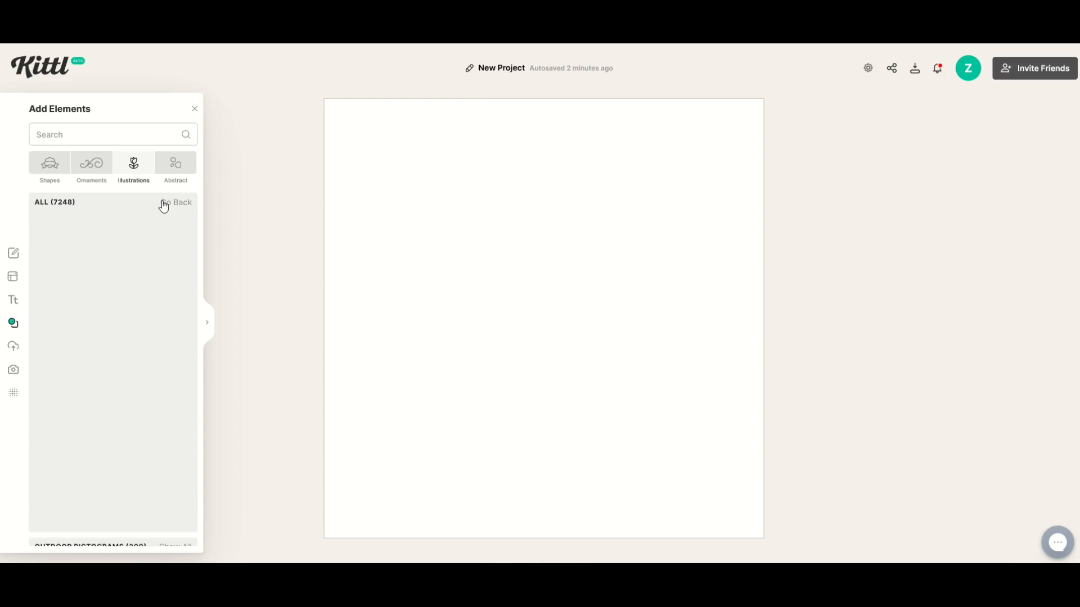
pyautogui.scroll(-7, 106, 292)
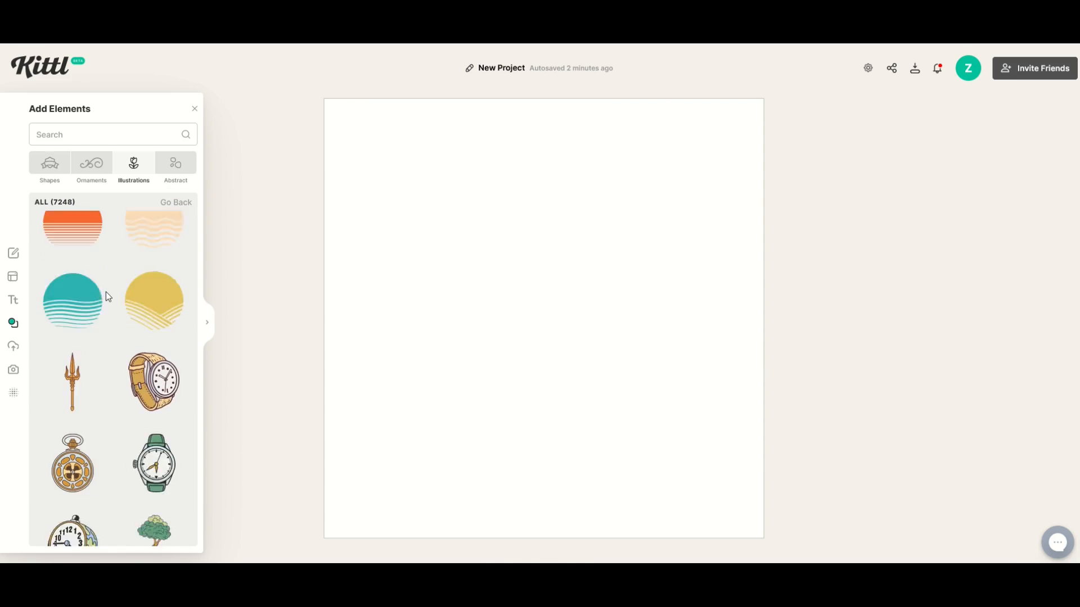
pyautogui.scroll(7, 107, 297)
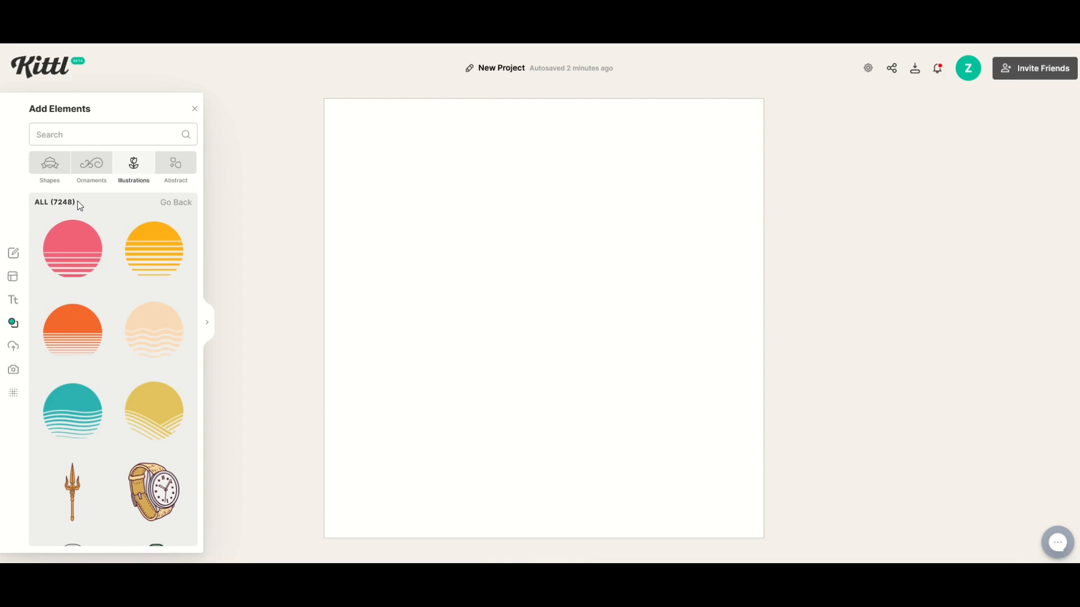
# Step: Search the elements for sunset and scroll through the results
pyautogui.click(53, 135)
pyautogui.write('sunset')
pyautogui.press('Return')
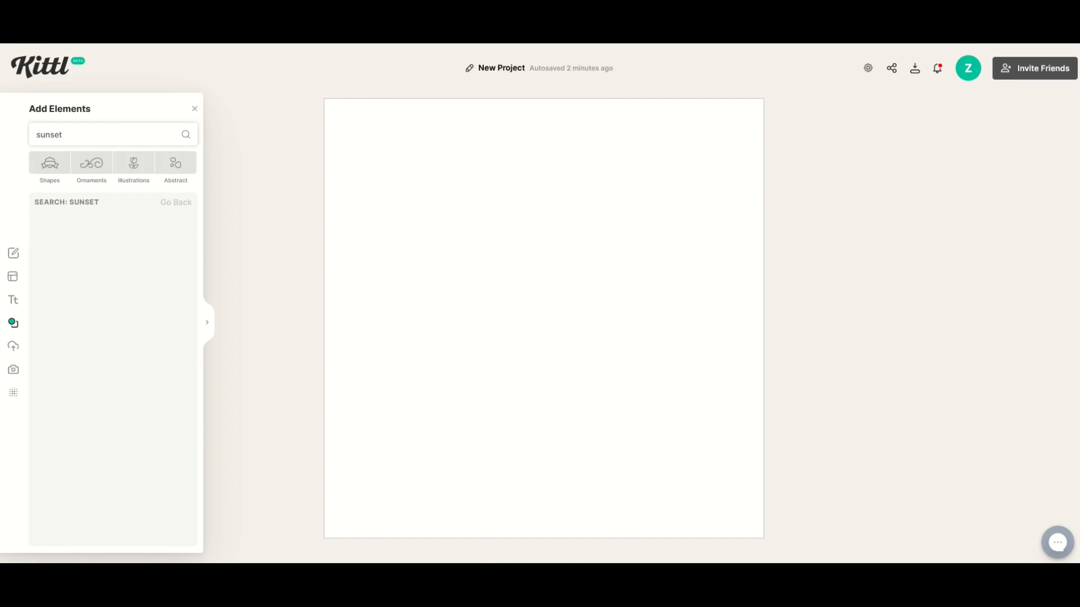
pyautogui.scroll(-4, 82, 347)
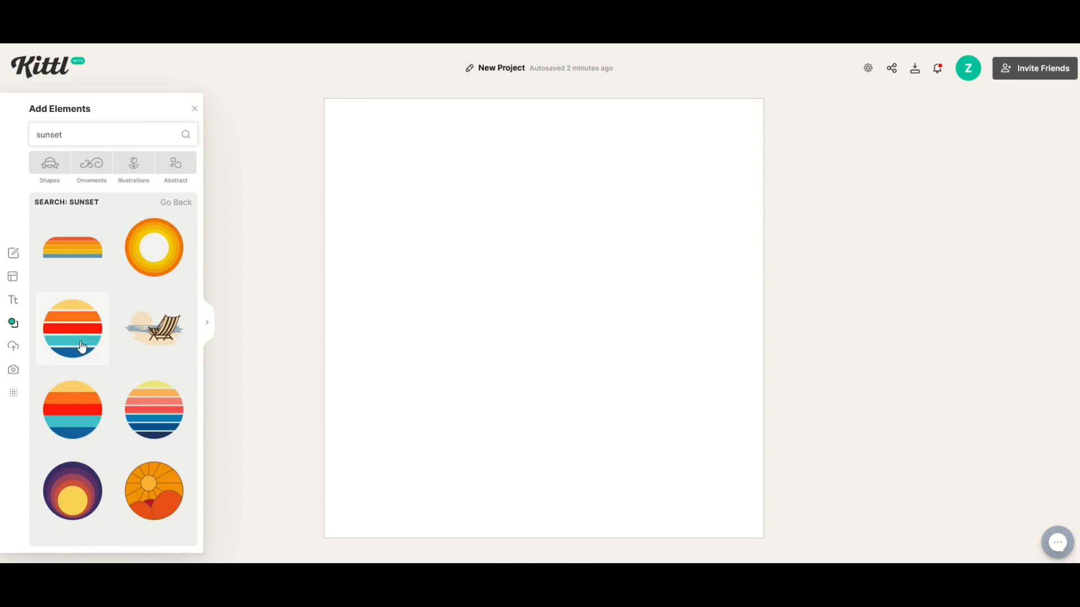
pyautogui.scroll(4, 82, 347)
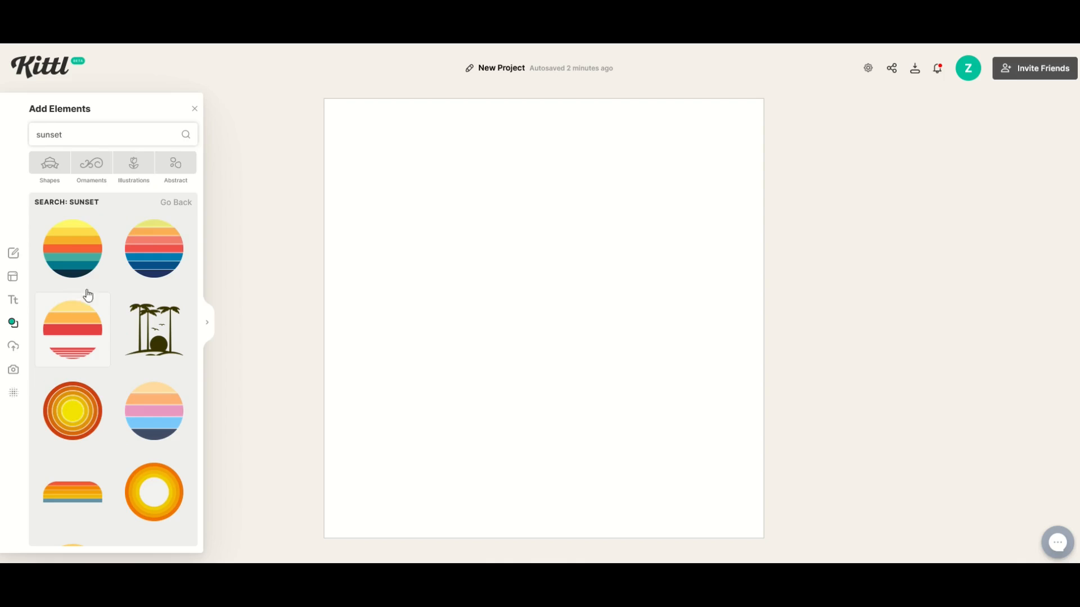
pyautogui.scroll(-6, 70, 258)
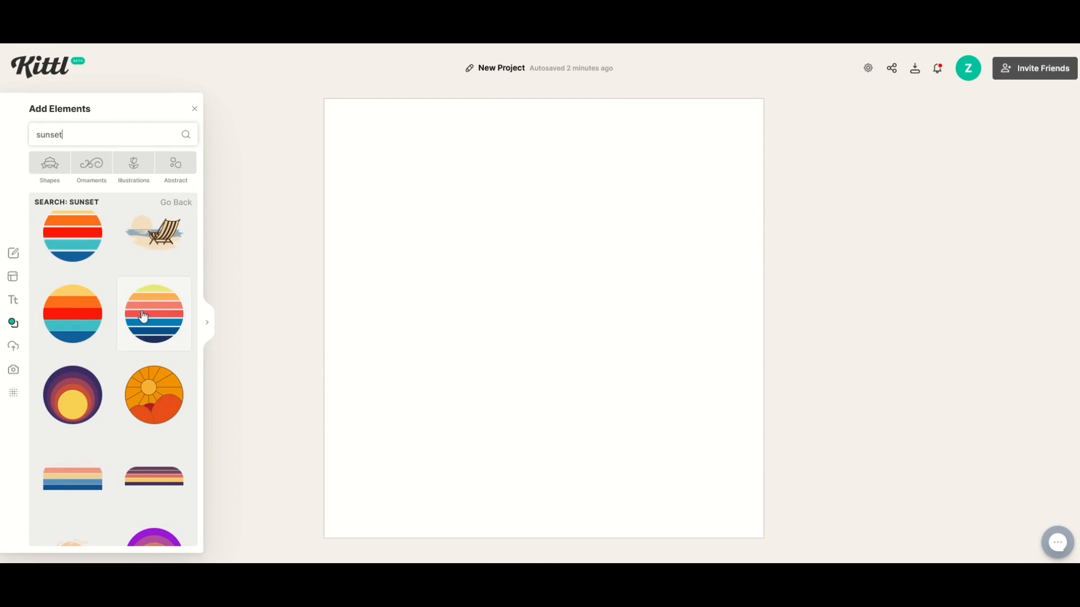
# Step: Add the striped yellow-to-navy sunset circle and enlarge it to fill most of the canvas centre
pyautogui.click(143, 317)
pyautogui.moveTo(501, 319); pyautogui.dragTo(434, 226)
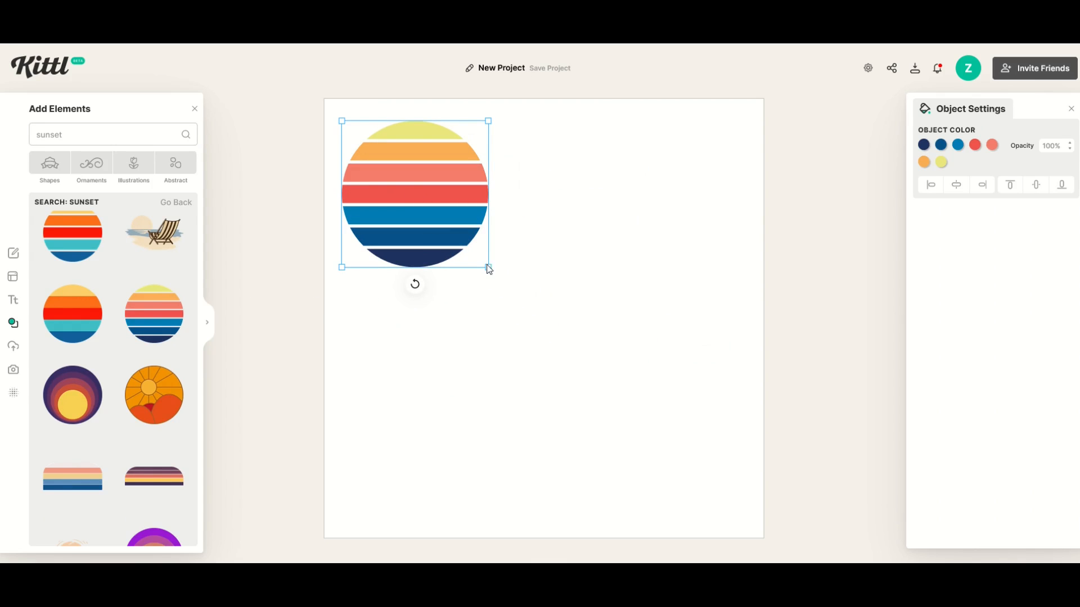
pyautogui.moveTo(499, 272); pyautogui.dragTo(570, 308)
pyautogui.moveTo(665, 401); pyautogui.dragTo(738, 473)
pyautogui.moveTo(600, 359); pyautogui.dragTo(552, 333)
pyautogui.click(300, 397)
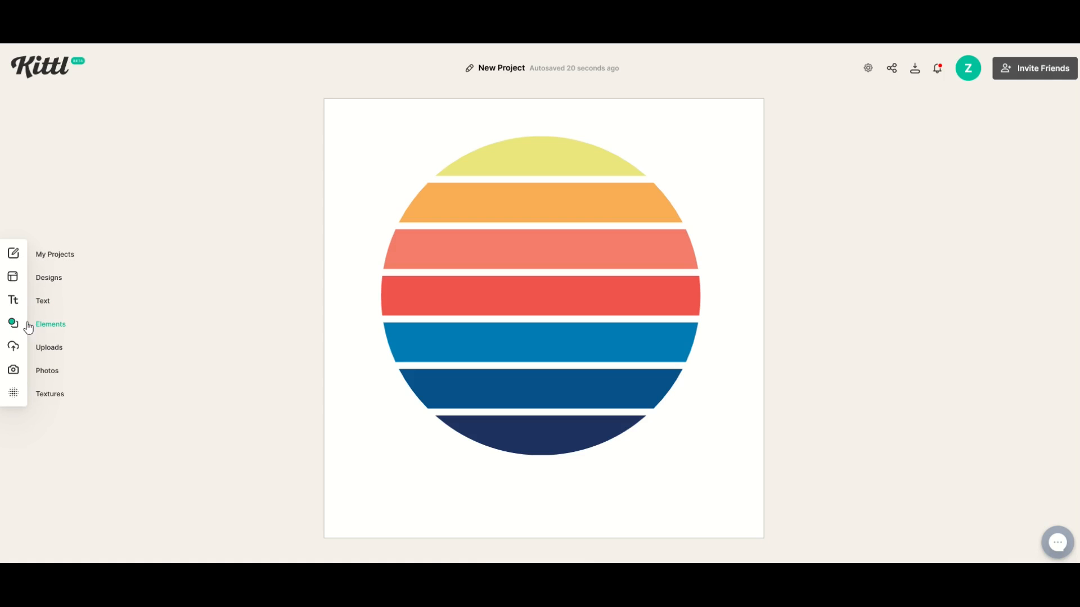
# Step: Add the vertical rainbow-stripes element from the Abstract 60s Backgrounds collection onto the sunset
pyautogui.click(39, 329)
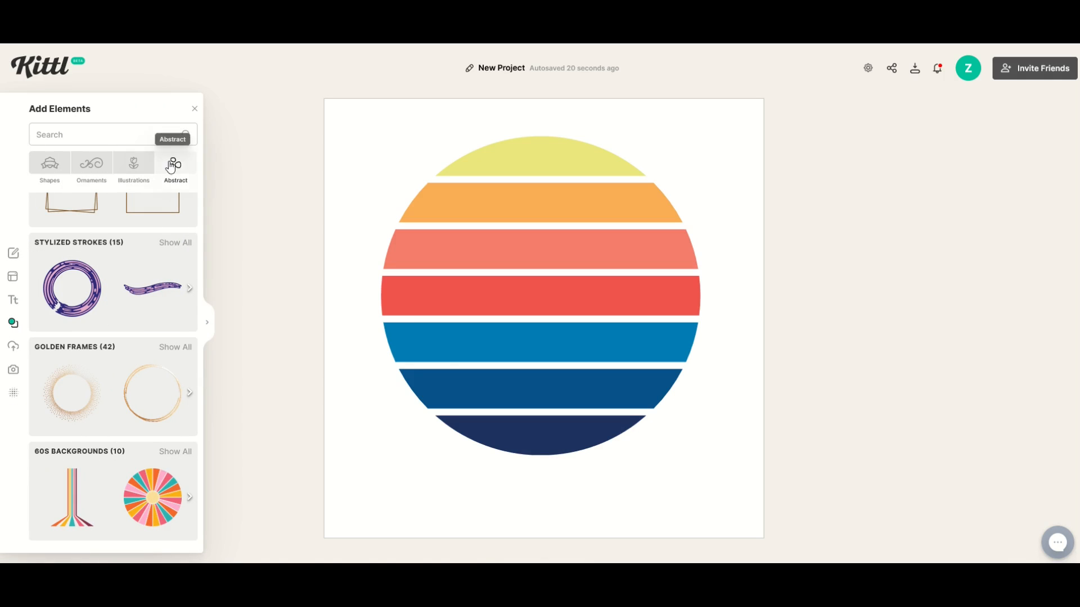
pyautogui.click(62, 166)
pyautogui.click(91, 166)
pyautogui.click(166, 174)
pyautogui.scroll(-6, 137, 217)
pyautogui.scroll(-10, 139, 219)
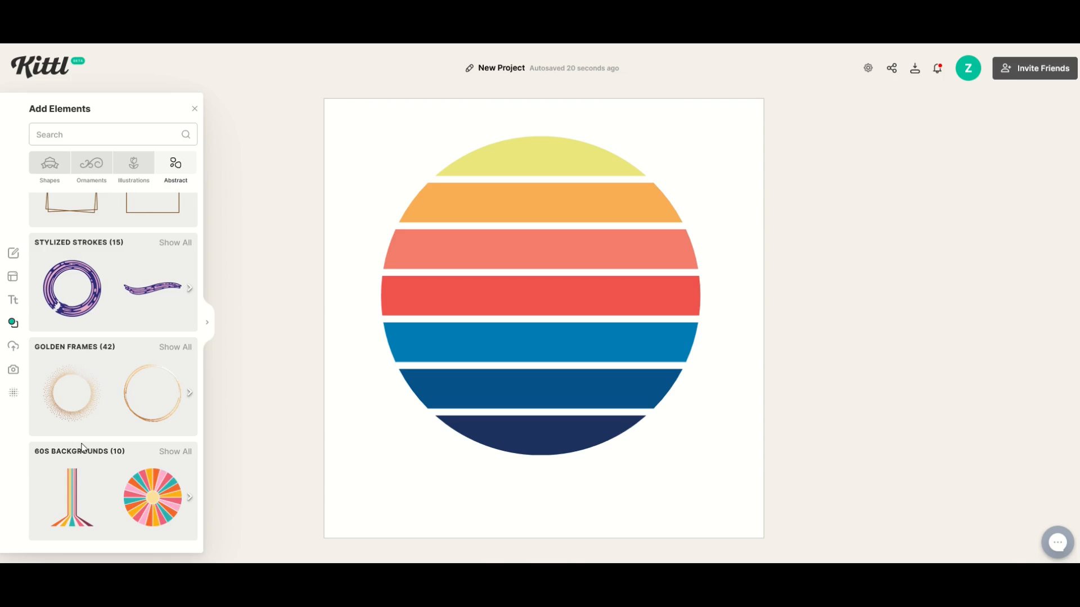
pyautogui.click(163, 454)
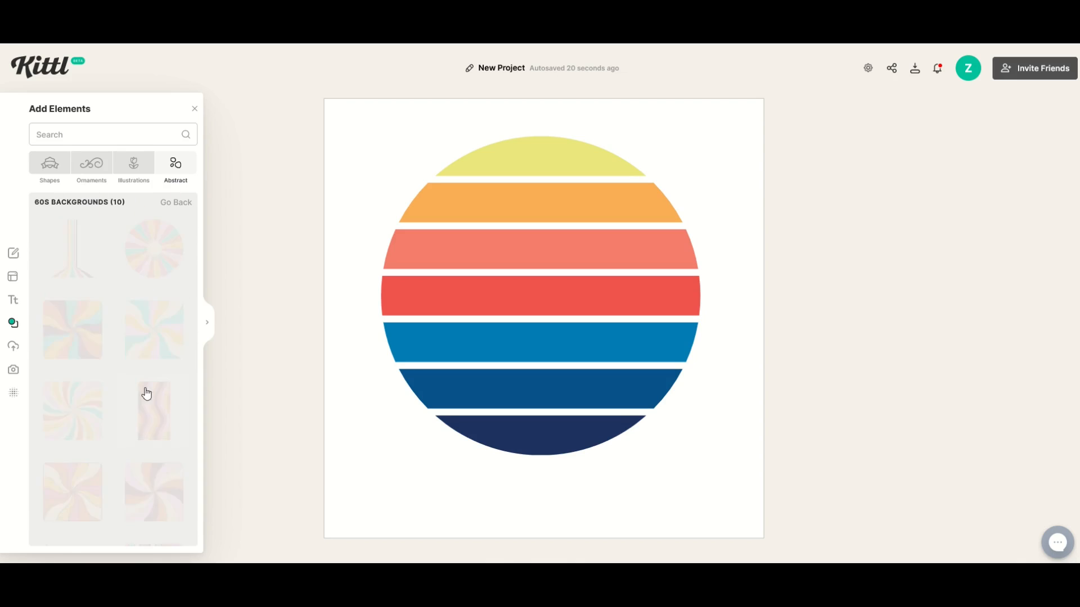
pyautogui.scroll(-2, 103, 364)
pyautogui.scroll(2, 84, 315)
pyautogui.click(67, 241)
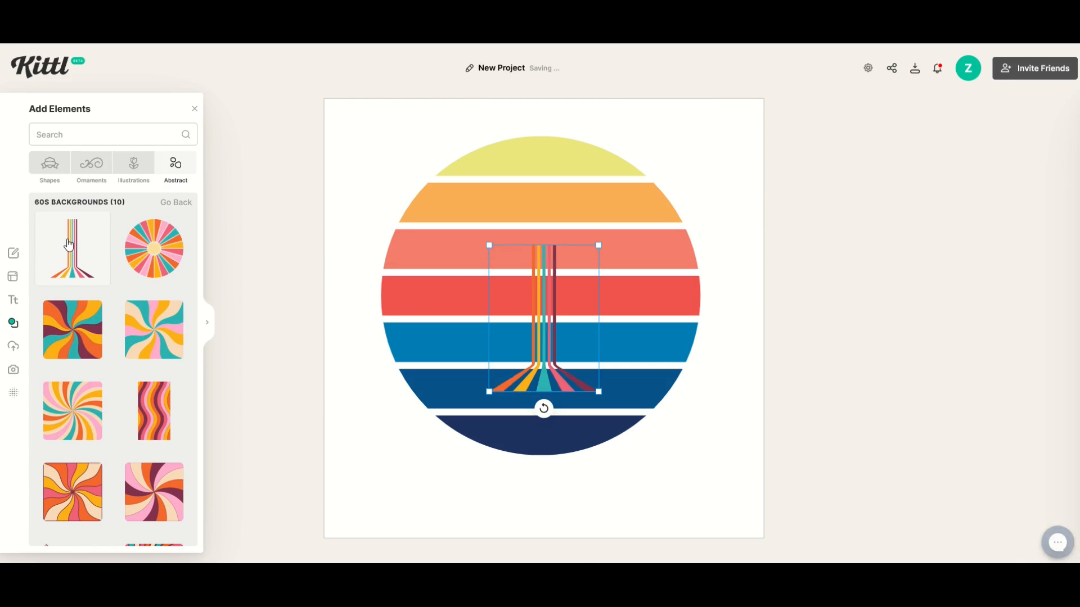
# Step: Enlarge the rainbow stripes to run from the canvas top down to near the bottom over the sunset
pyautogui.moveTo(600, 396); pyautogui.dragTo(712, 552)
pyautogui.moveTo(637, 494); pyautogui.dragTo(596, 487)
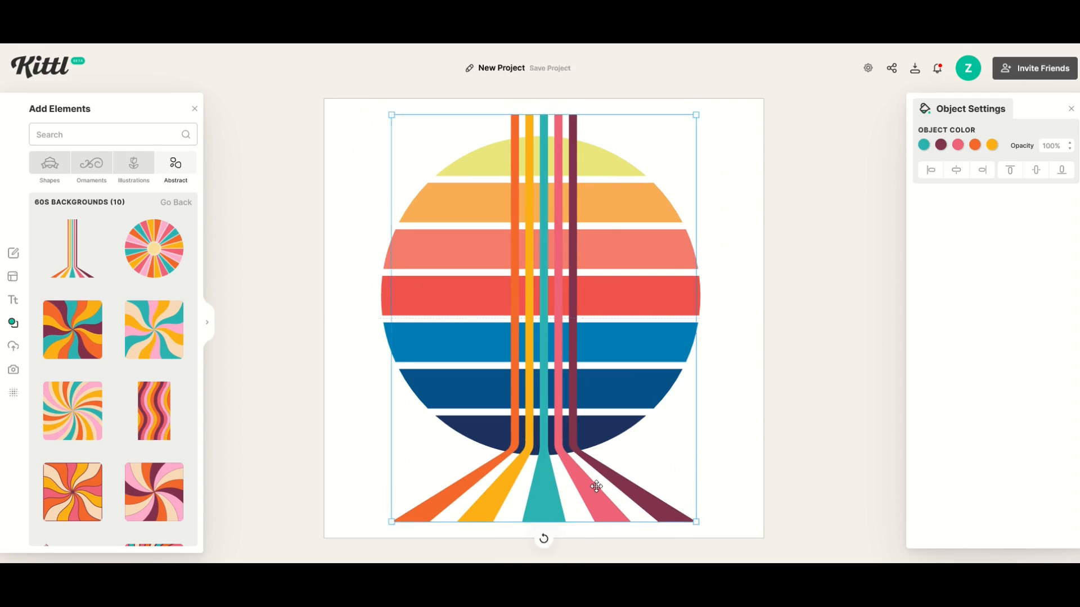
pyautogui.click(377, 456)
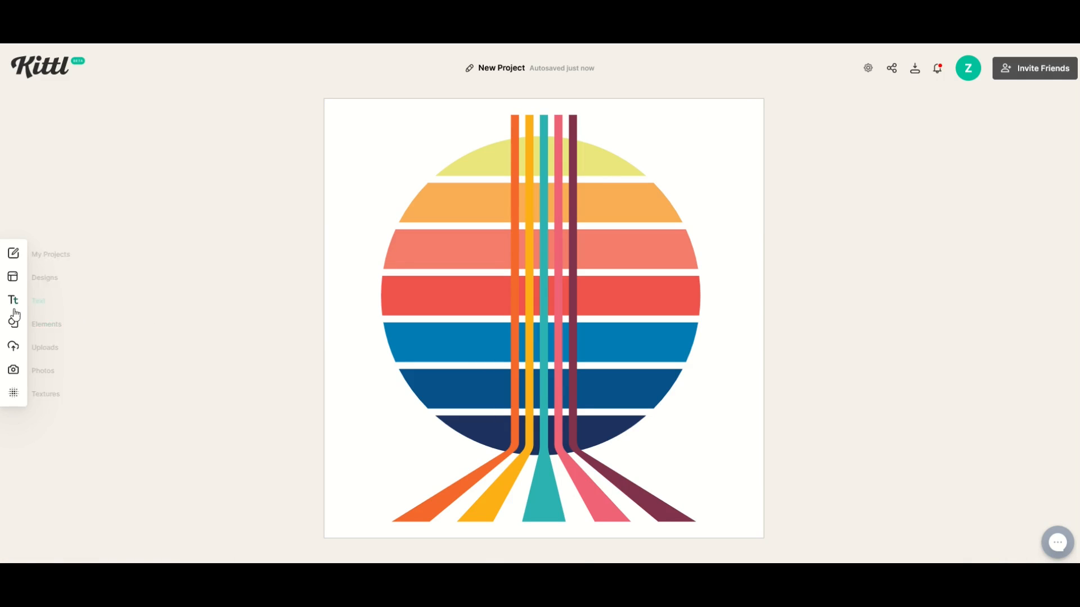
# Step: Open the Ornaments elements and show all Rays ornaments
pyautogui.click(47, 328)
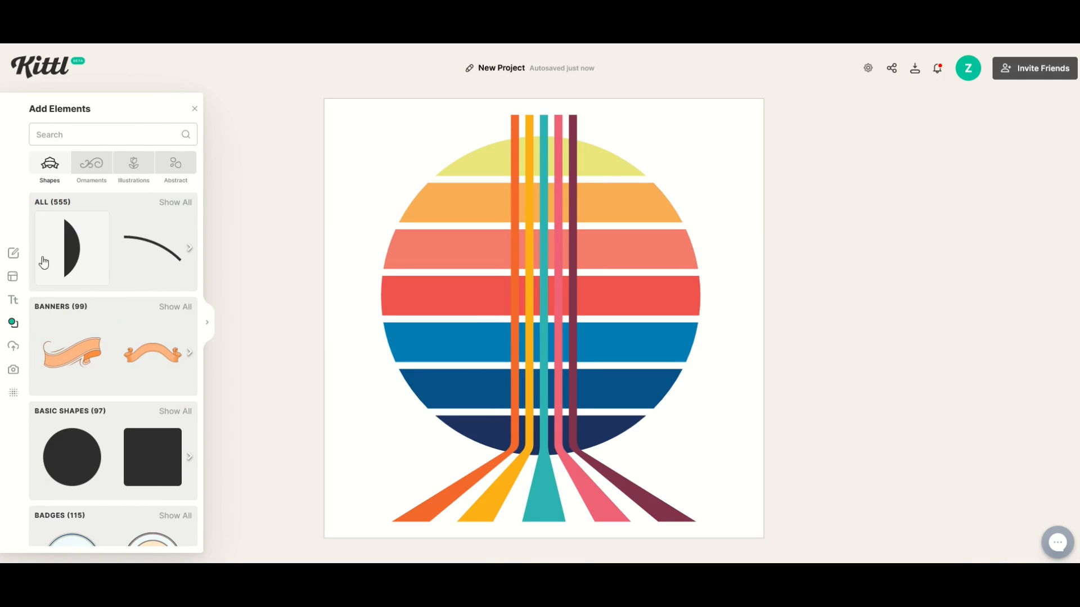
pyautogui.click(92, 170)
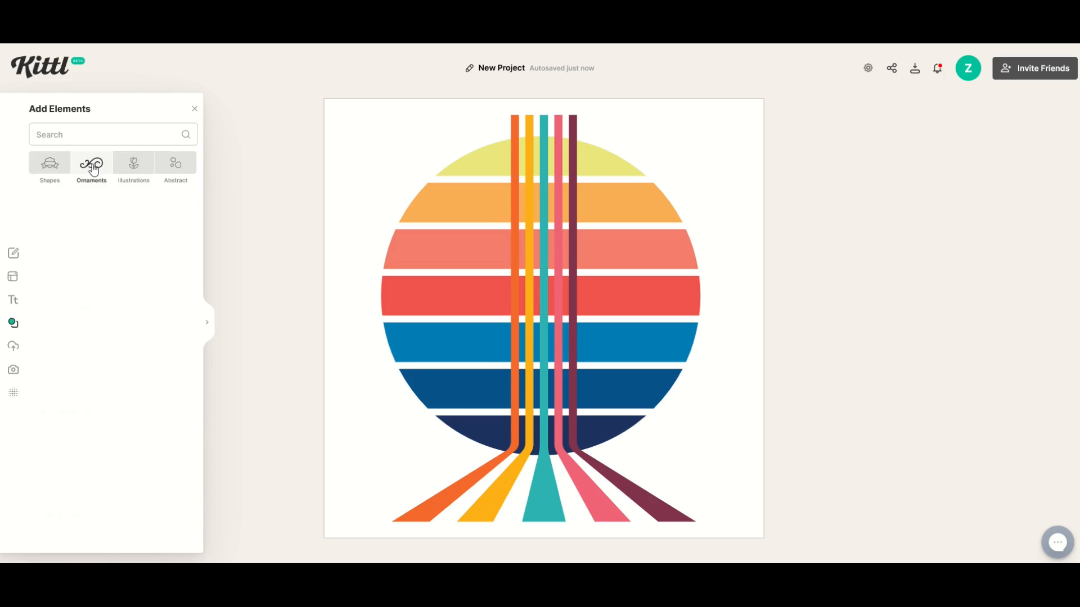
pyautogui.scroll(-5, 87, 218)
pyautogui.scroll(-10, 93, 221)
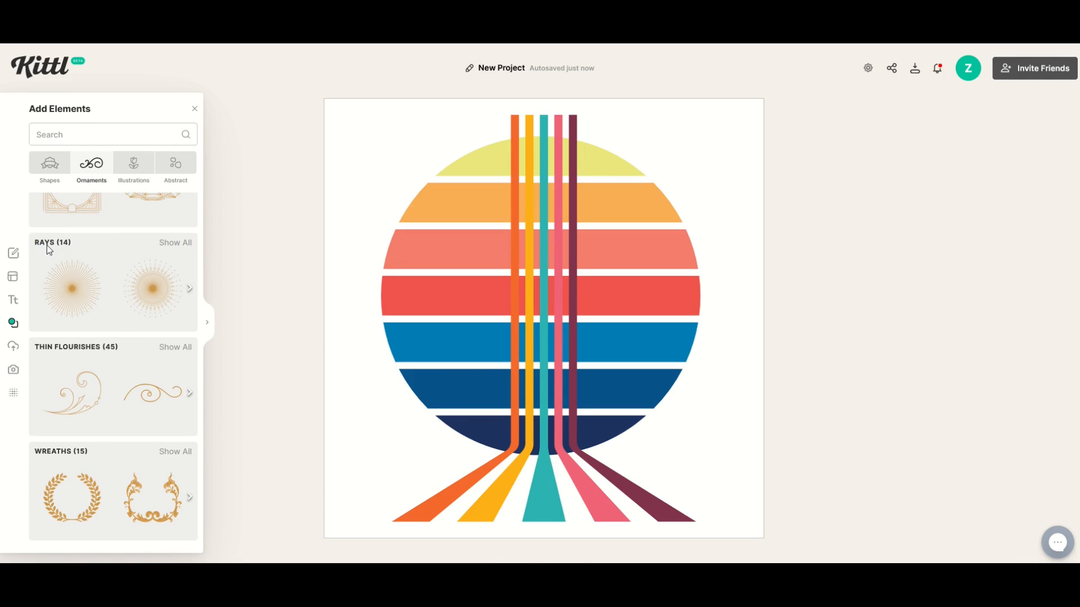
pyautogui.click(169, 244)
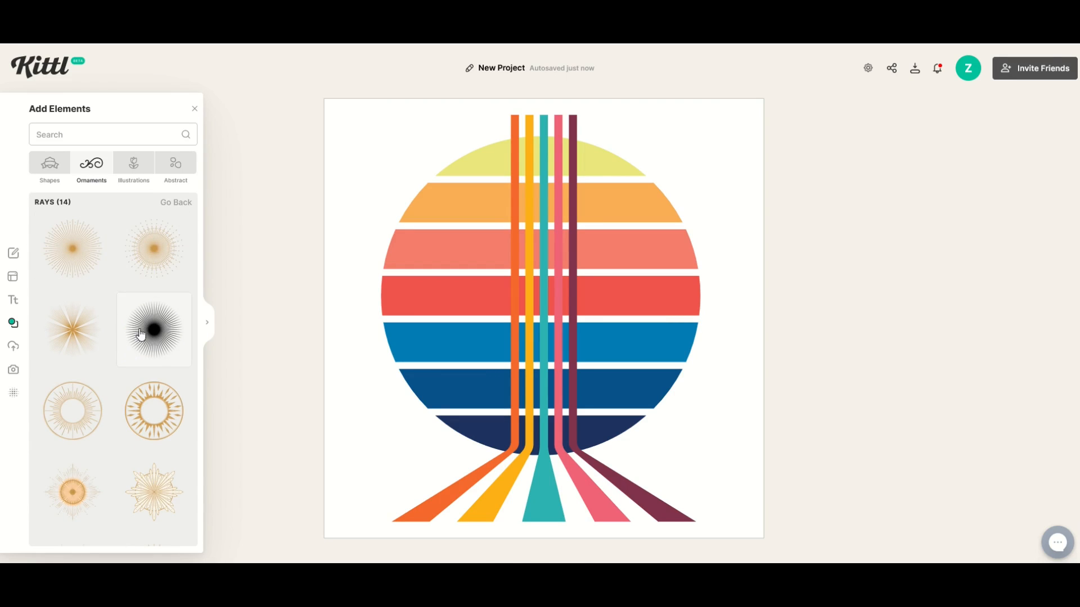
# Step: Add a fine golden sunburst from the Rays ornaments onto the canvas
pyautogui.scroll(-1, 129, 344)
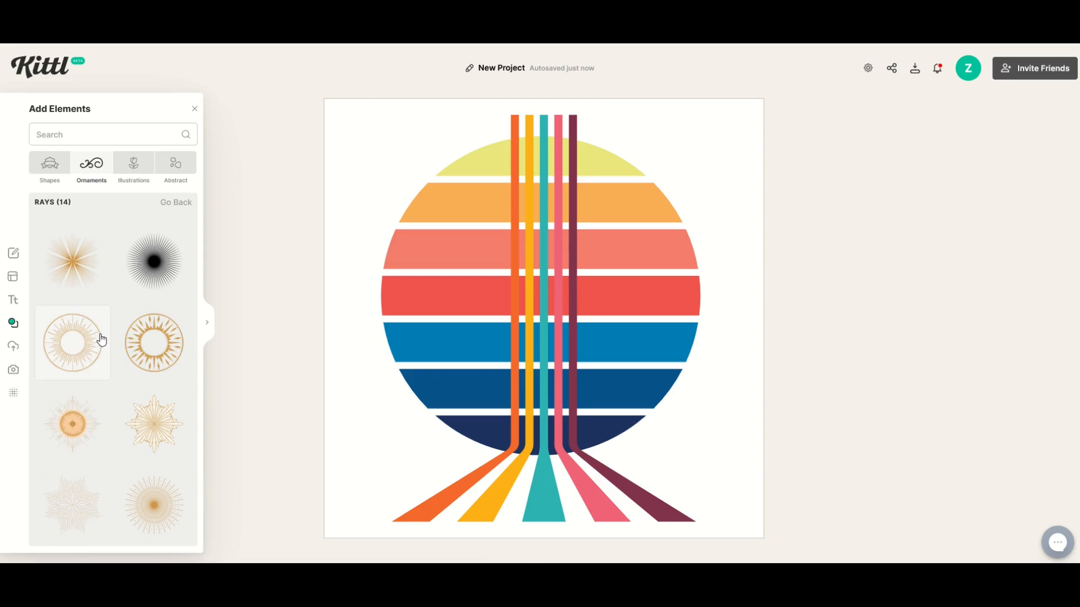
pyautogui.scroll(-2, 142, 357)
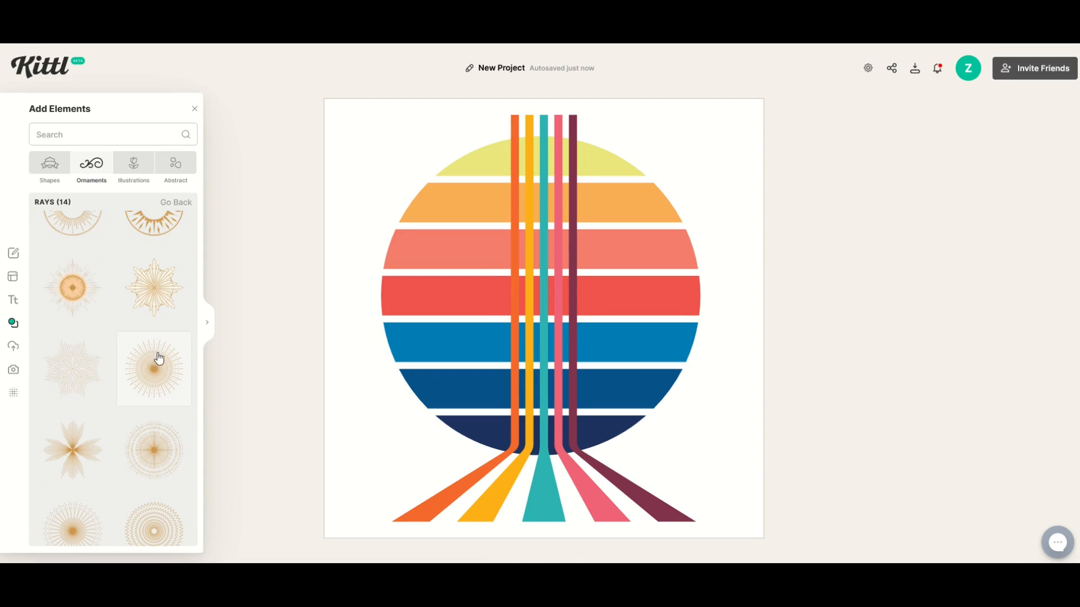
pyautogui.click(148, 375)
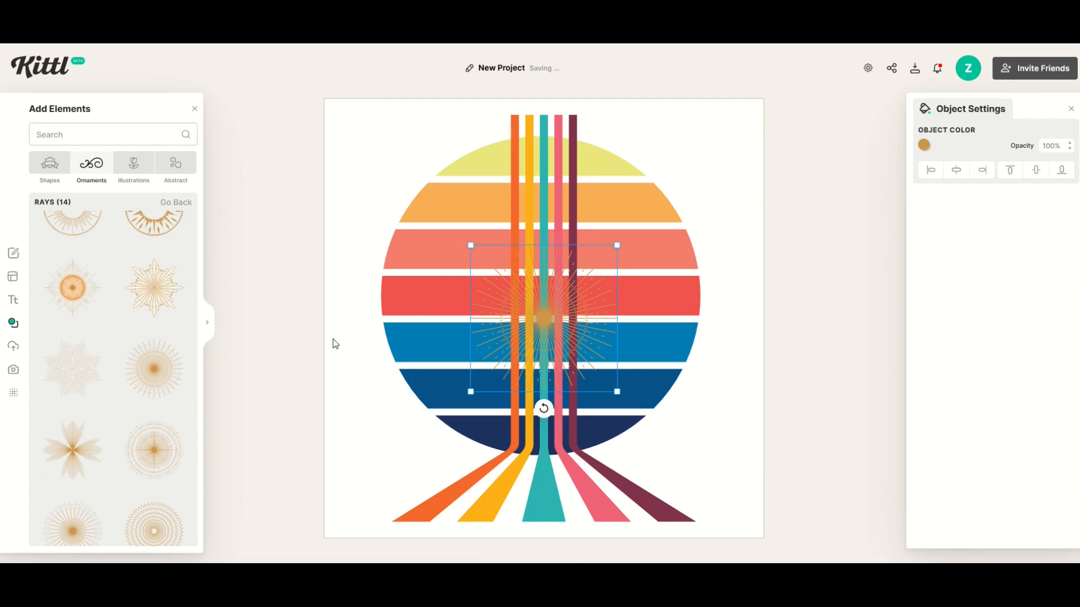
# Step: Enlarge the sunburst to span nearly the whole canvas around the sunset and send it to the back
pyautogui.moveTo(505, 312); pyautogui.dragTo(721, 527)
pyautogui.moveTo(451, 340)
pyautogui.mouseDown()
pyautogui.moveTo(457, 331)
pyautogui.moveTo(445, 320)
pyautogui.mouseUp()
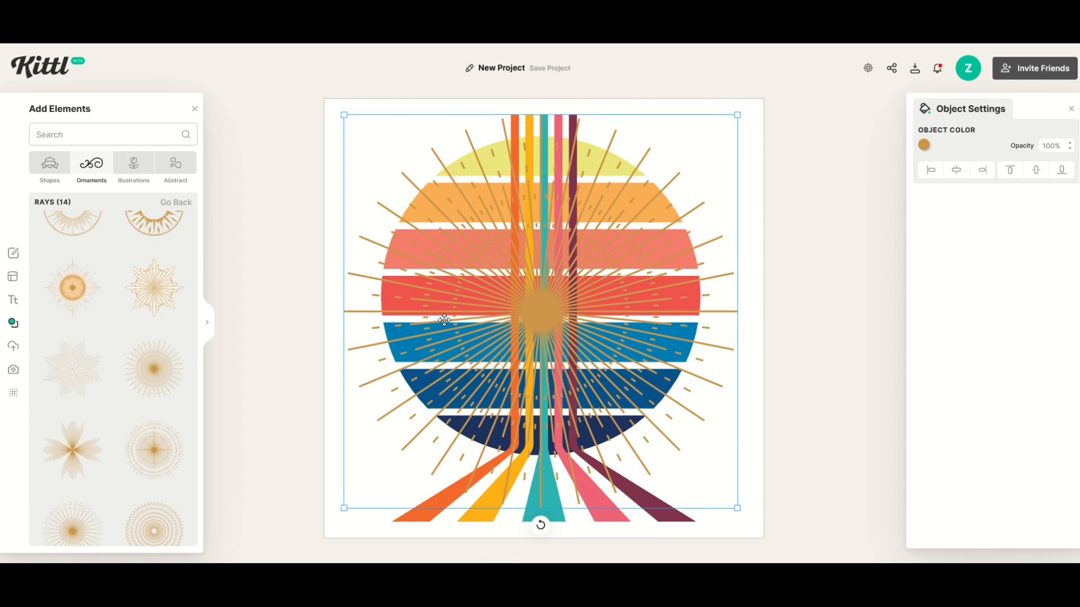
pyautogui.rightClick(444, 320)
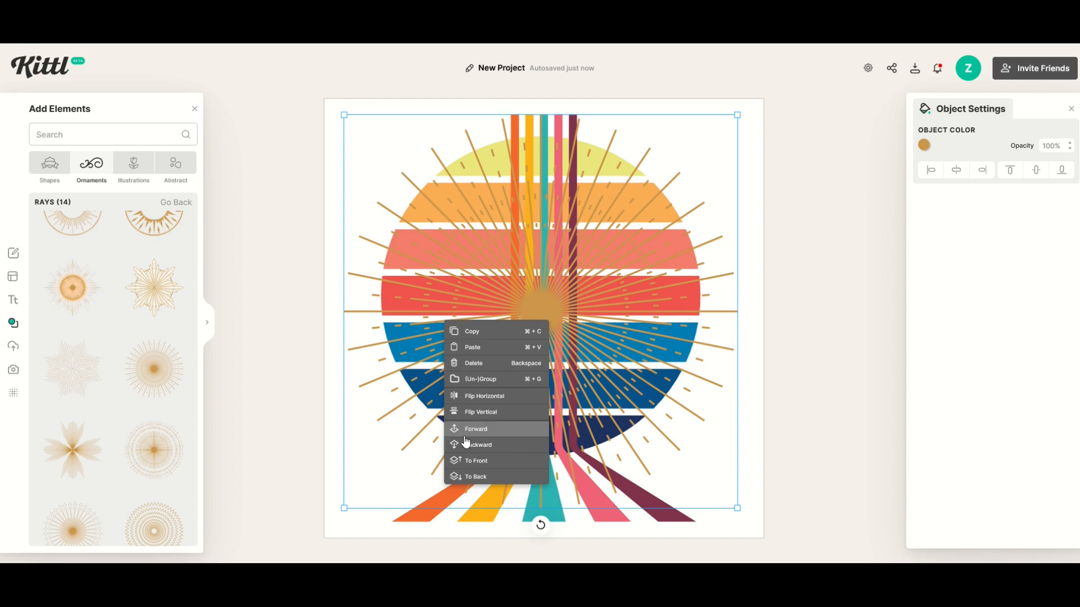
pyautogui.click(470, 479)
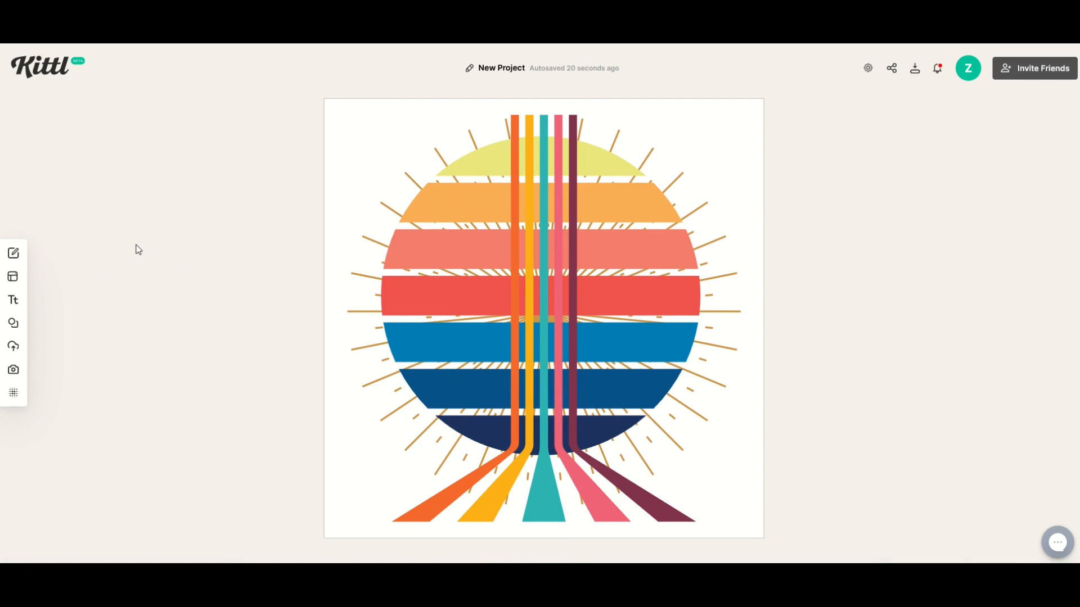
# Step: Add the bee illustration from the Detailed Animal Drawings collection
pyautogui.moveTo(18, 326)
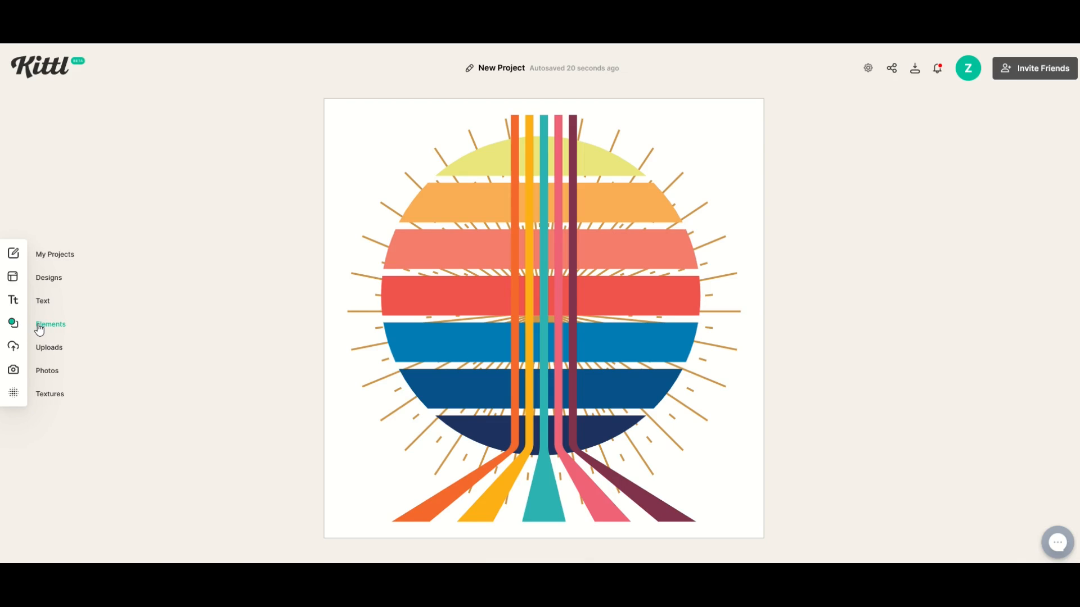
pyautogui.click(40, 329)
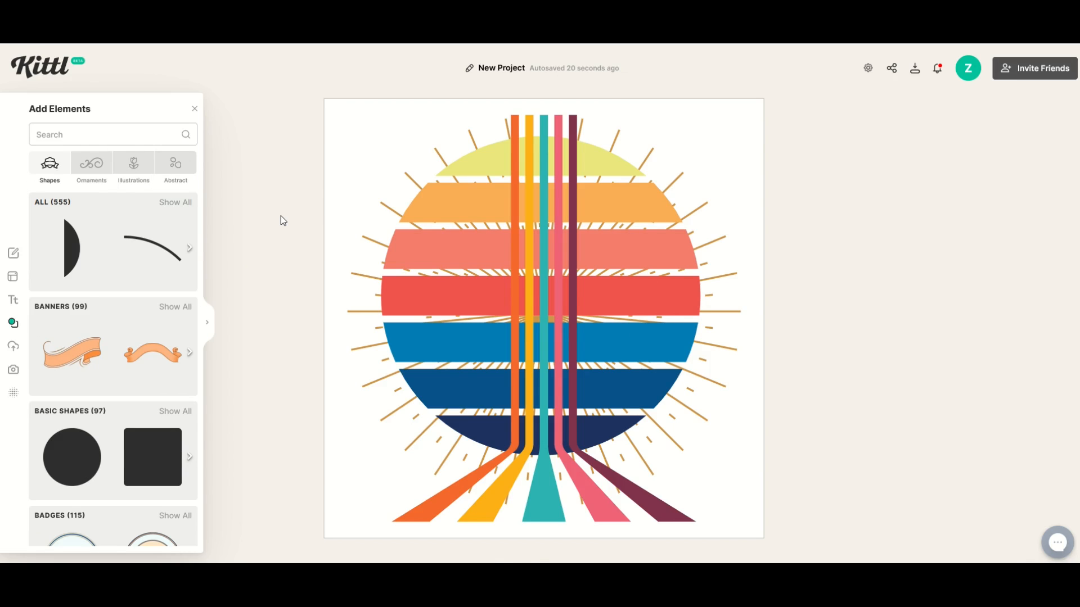
pyautogui.click(132, 168)
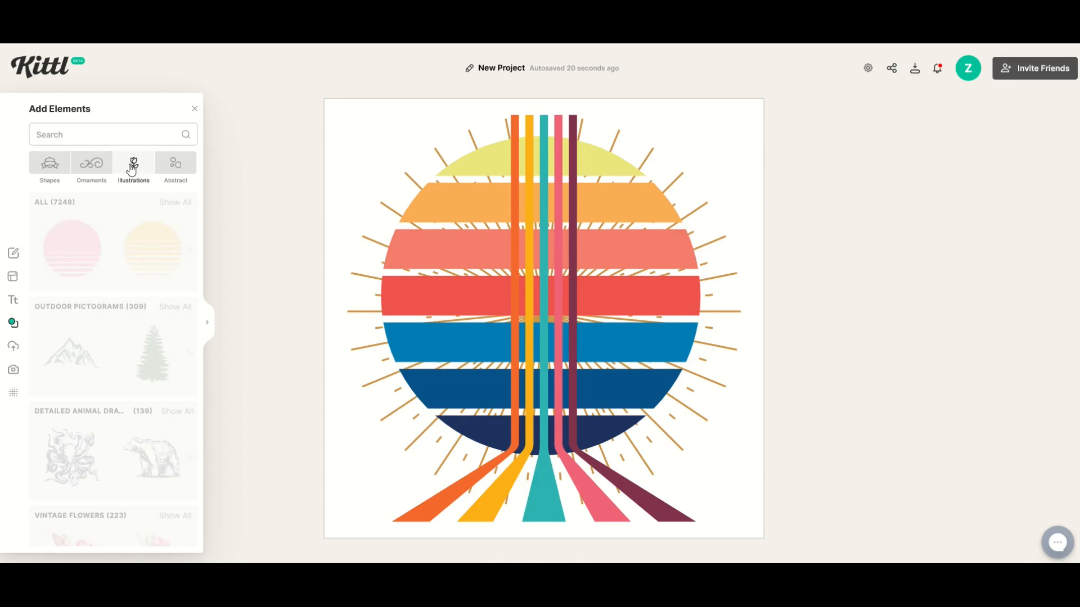
pyautogui.scroll(-1, 89, 324)
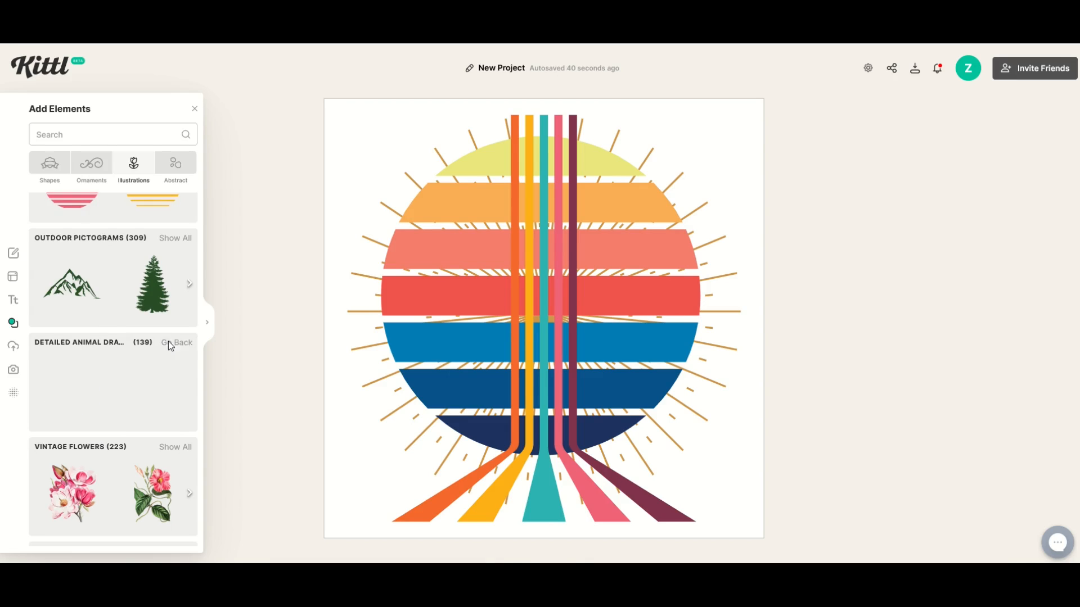
pyautogui.click(167, 342)
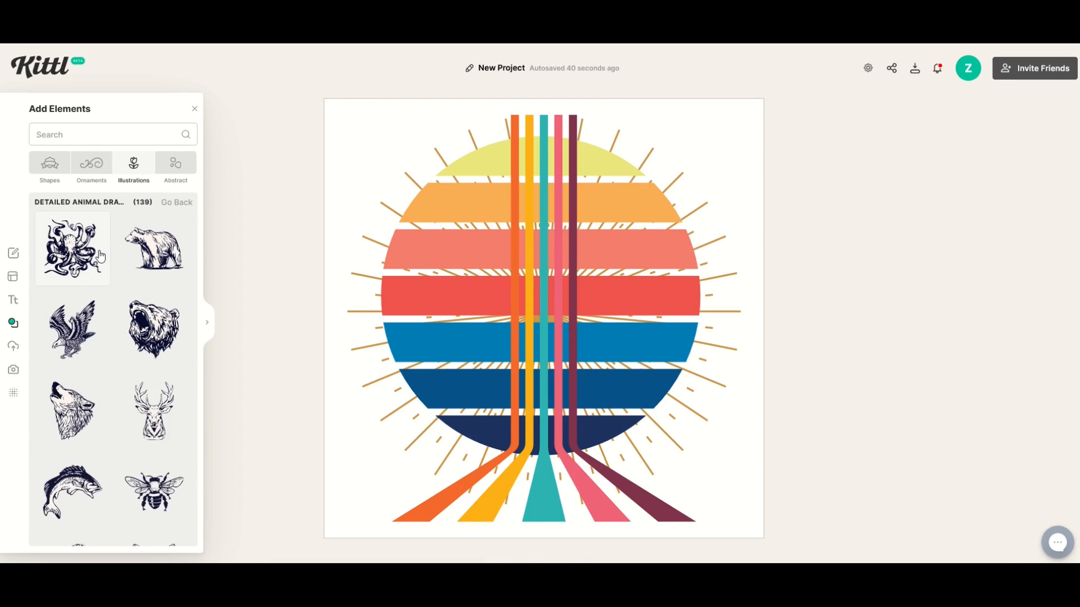
pyautogui.scroll(-3, 157, 353)
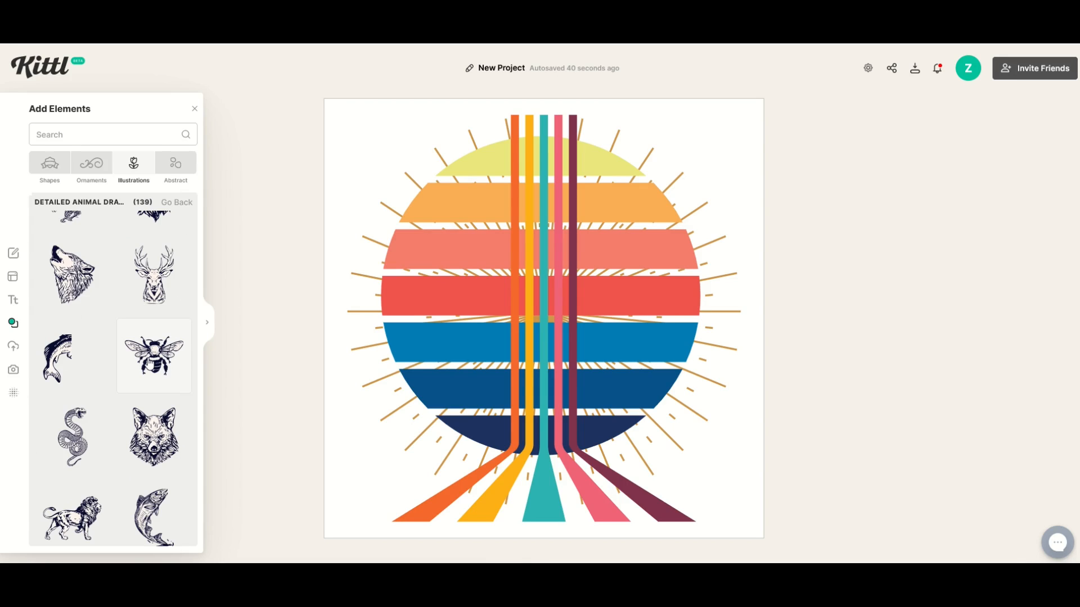
pyautogui.click(154, 356)
# Step: Enlarge the bee to span the sunset's full width and centre it over the sunset's upper part
pyautogui.moveTo(517, 313); pyautogui.dragTo(386, 163)
pyautogui.click(485, 220)
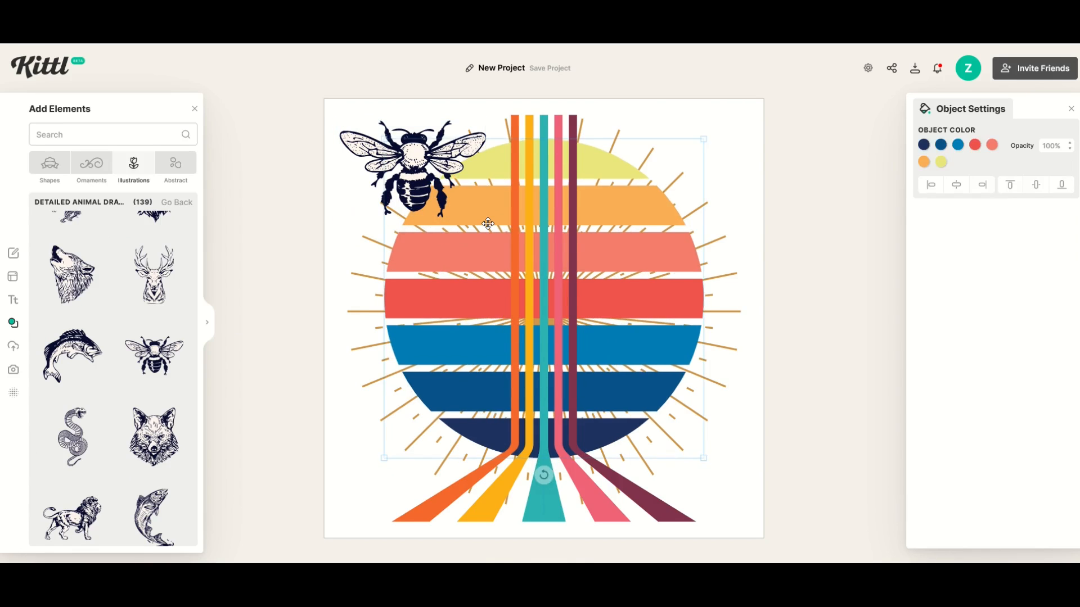
pyautogui.click(418, 181)
pyautogui.moveTo(485, 219); pyautogui.dragTo(752, 395)
pyautogui.moveTo(566, 311); pyautogui.dragTo(562, 320)
pyautogui.moveTo(564, 353)
pyautogui.mouseDown()
pyautogui.moveTo(565, 364)
pyautogui.moveTo(567, 331)
pyautogui.moveTo(563, 346)
pyautogui.mouseUp()
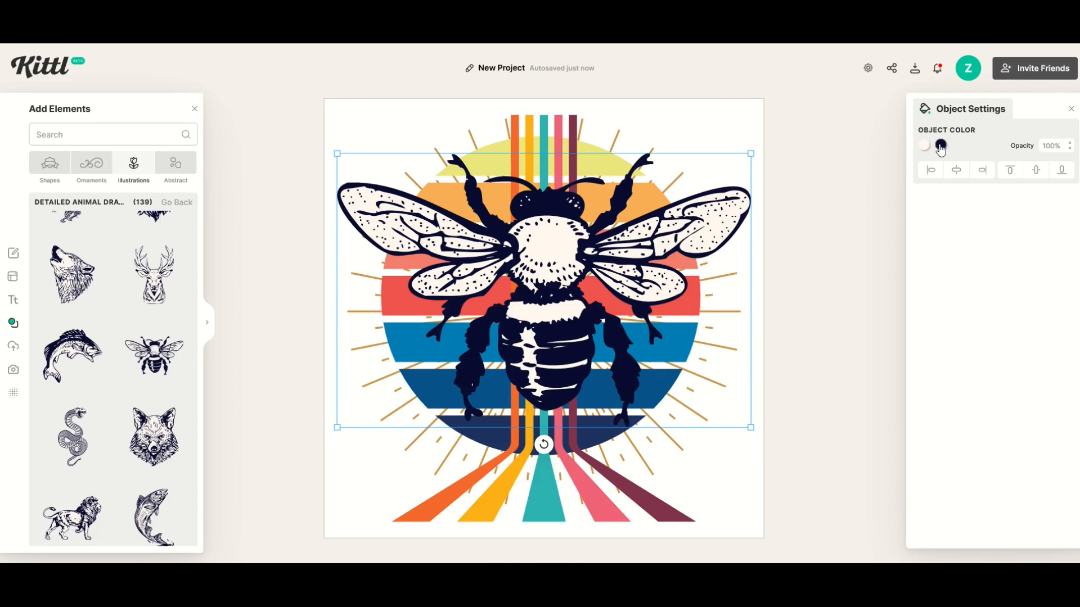
# Step: Recolour the bee's dark linework to near-black navy #000a1f
pyautogui.click(940, 146)
pyautogui.moveTo(872, 214)
pyautogui.mouseDown()
pyautogui.moveTo(921, 183)
pyautogui.moveTo(895, 188)
pyautogui.moveTo(864, 175)
pyautogui.mouseUp()
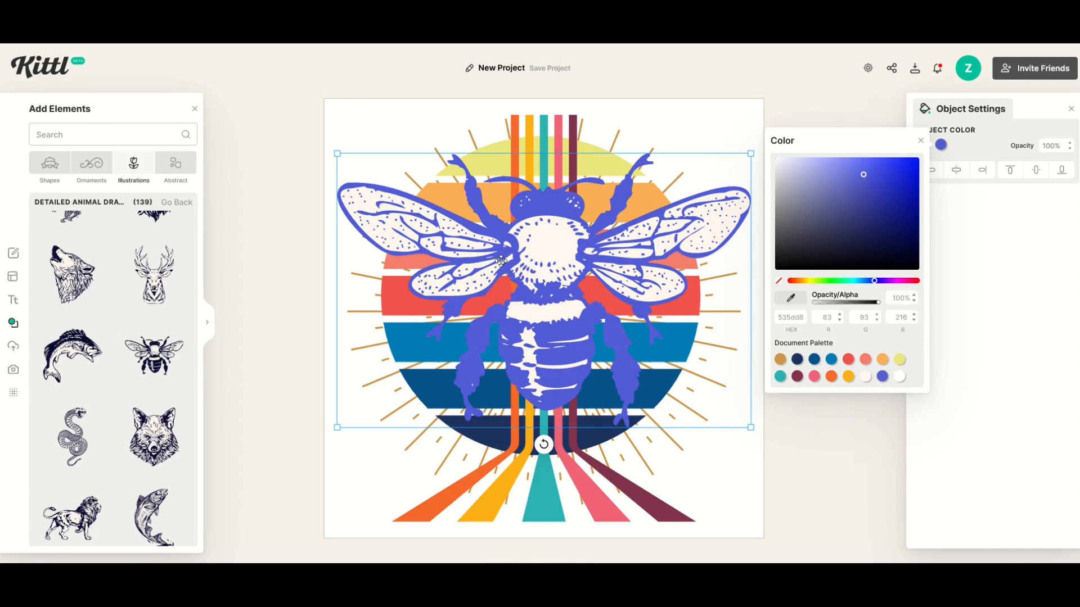
pyautogui.click(797, 359)
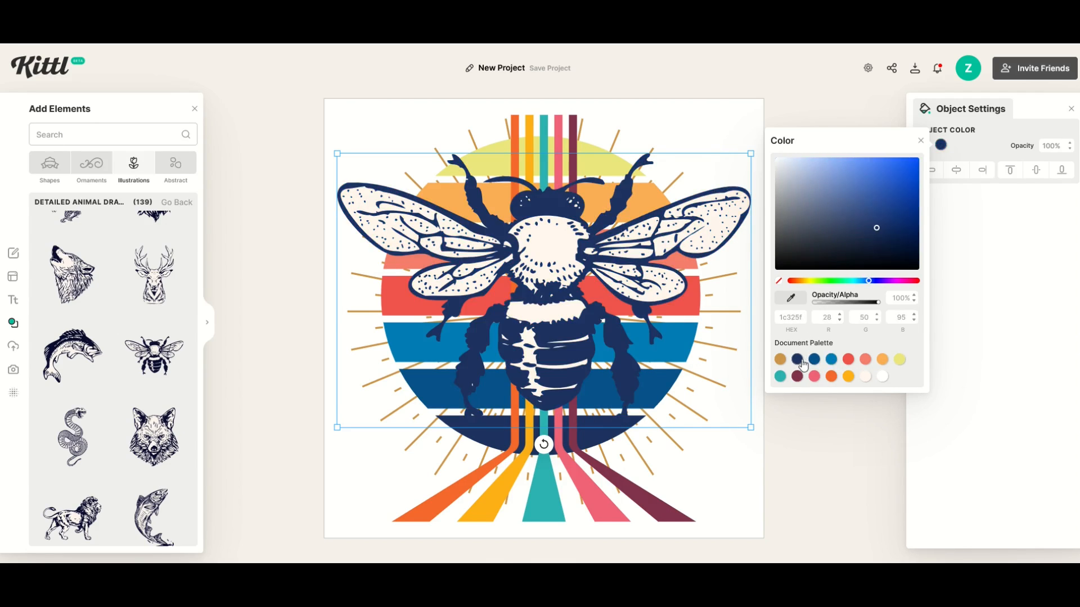
pyautogui.click(847, 362)
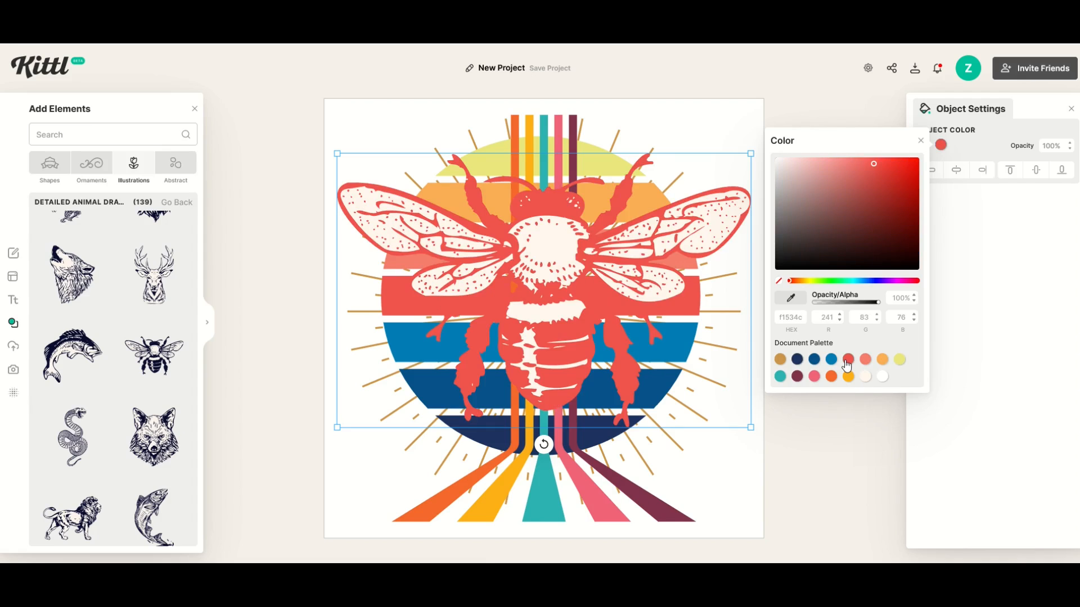
pyautogui.click(797, 361)
pyautogui.click(780, 376)
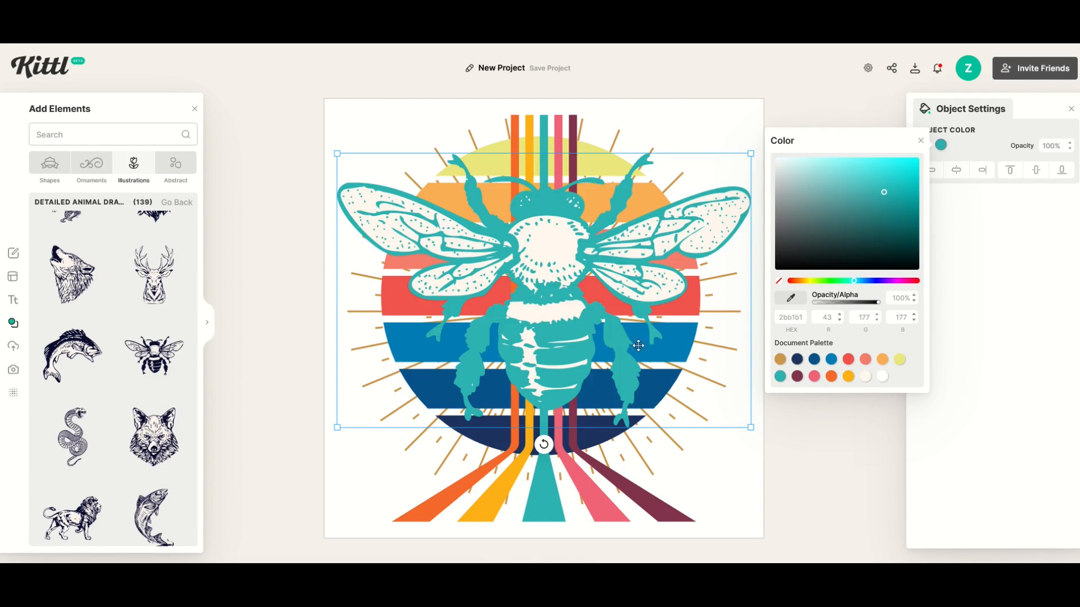
pyautogui.click(799, 361)
pyautogui.moveTo(851, 251); pyautogui.dragTo(924, 256)
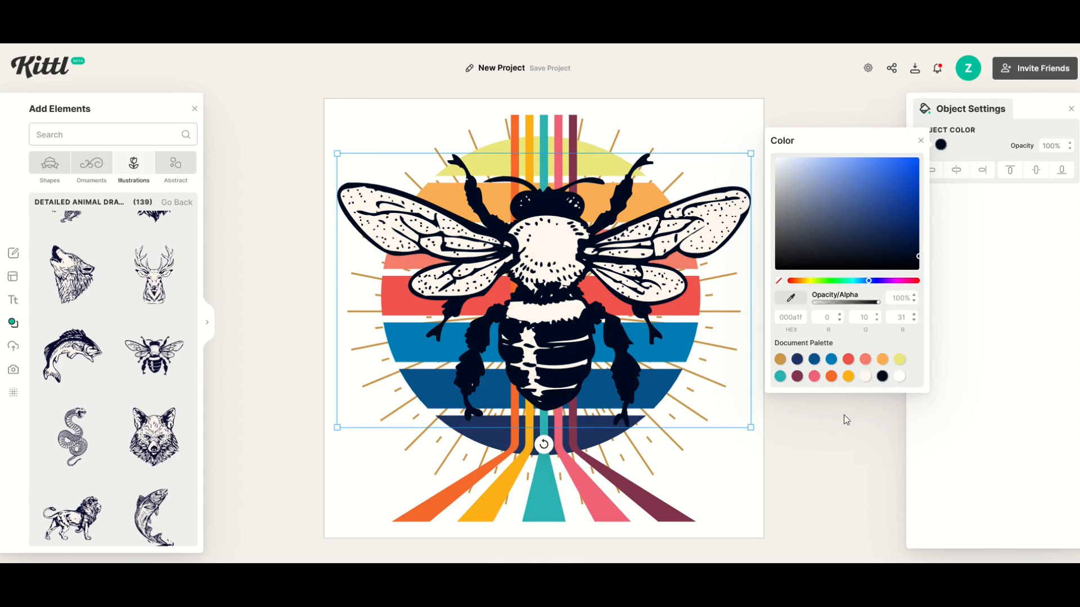
pyautogui.click(846, 419)
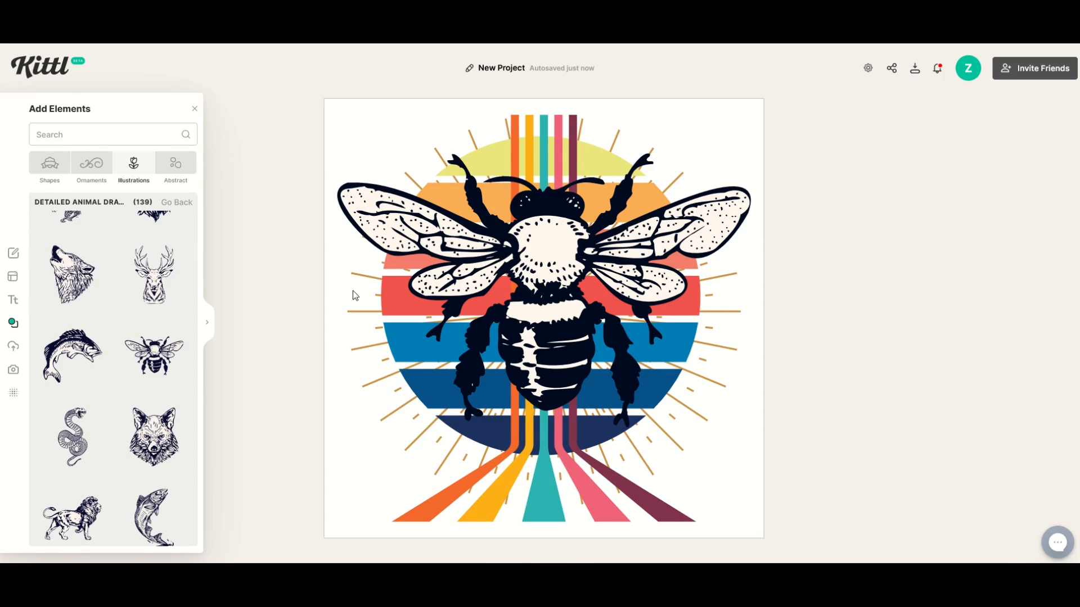
# Step: Add the Blue Sign decorated text style and enlarge it across the lower part of the poster
pyautogui.click(15, 304)
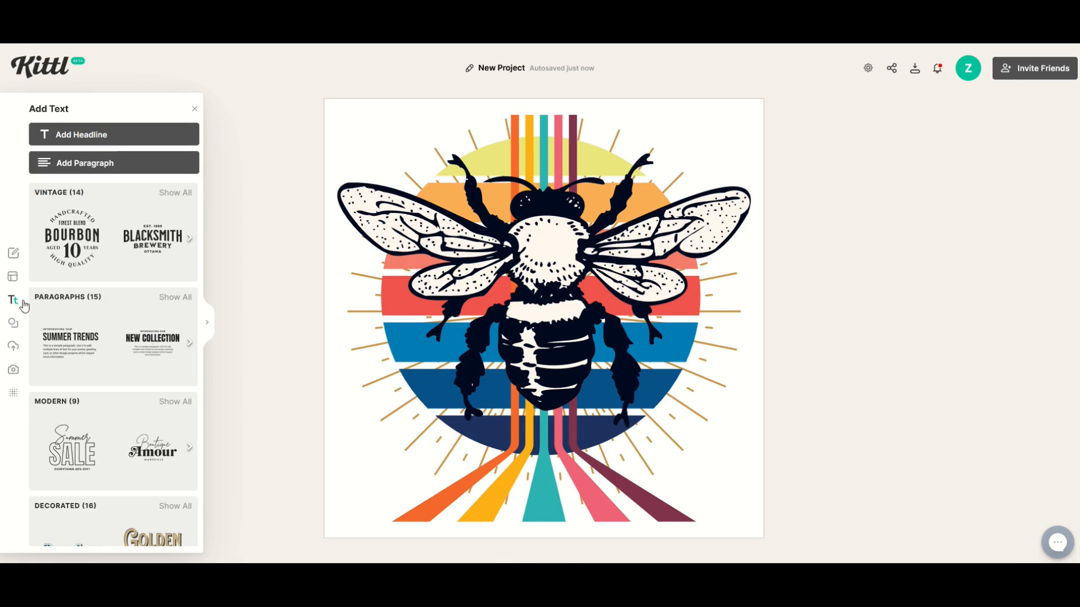
pyautogui.scroll(-1, 83, 325)
pyautogui.scroll(-1, 83, 325)
pyautogui.scroll(1, 75, 253)
pyautogui.scroll(-1, 62, 250)
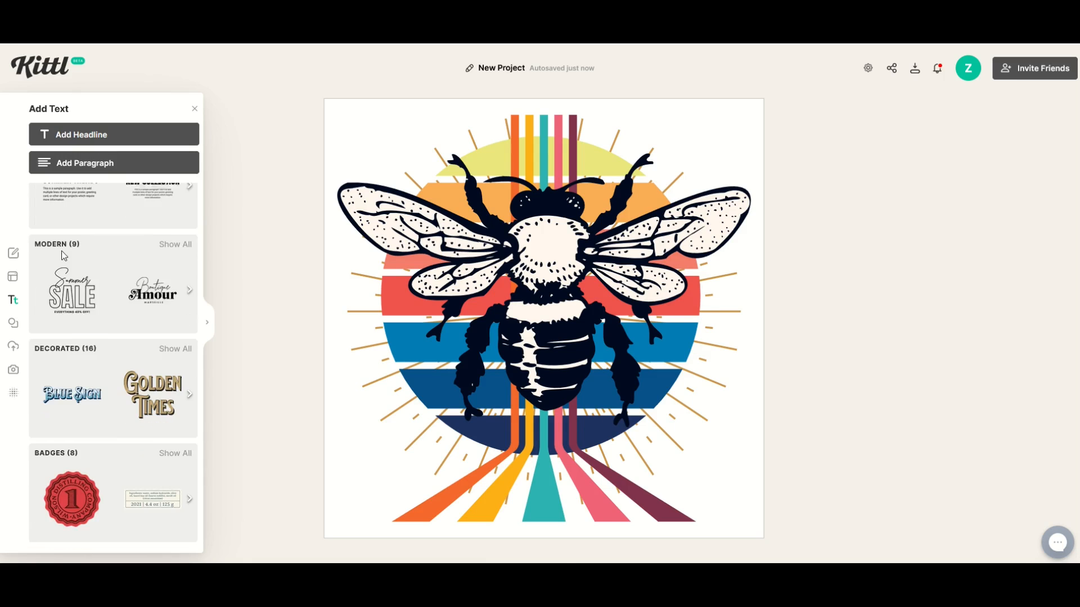
pyautogui.click(174, 349)
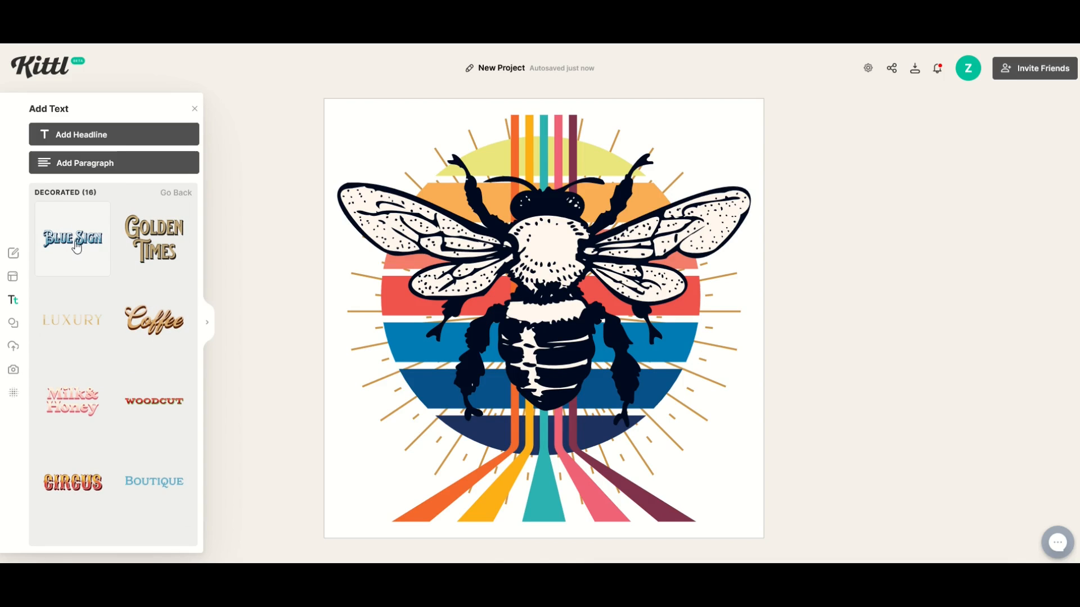
pyautogui.moveTo(508, 322); pyautogui.dragTo(392, 348)
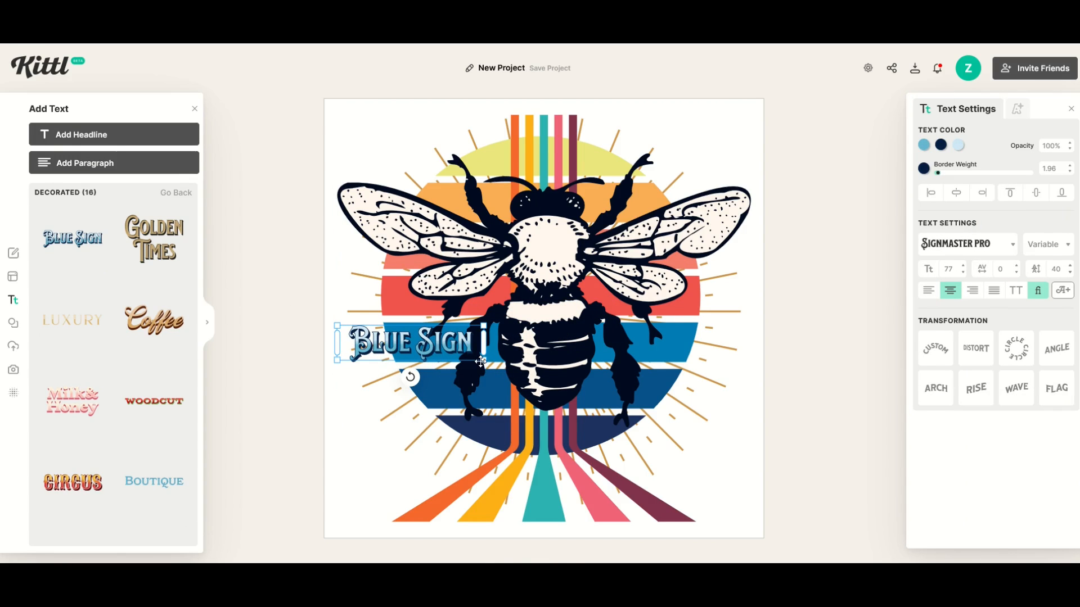
pyautogui.moveTo(482, 359); pyautogui.dragTo(719, 415)
pyautogui.moveTo(459, 376); pyautogui.dragTo(460, 464)
# Step: Replace the headline text with Stingers
pyautogui.doubleClick(458, 464)
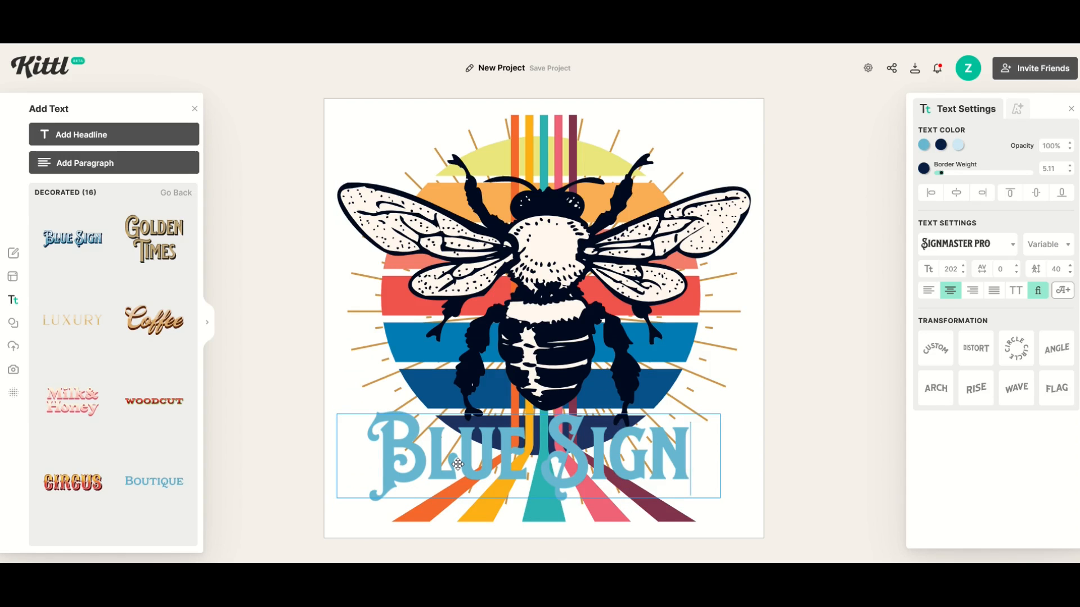
pyautogui.hotkey('ctrl', 'a')
pyautogui.write('Stingers')
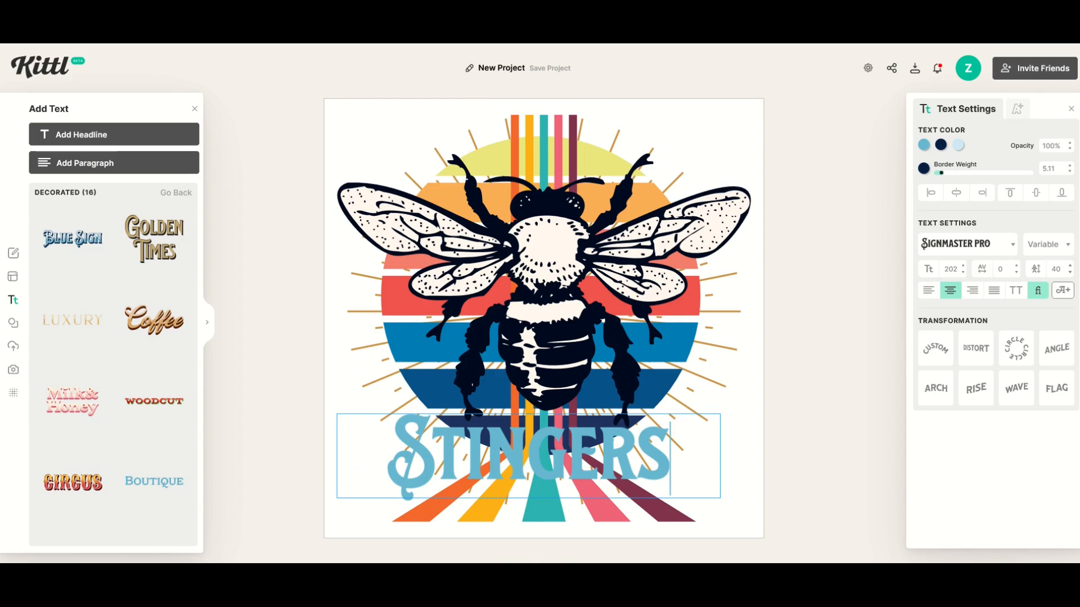
pyautogui.press('Escape')
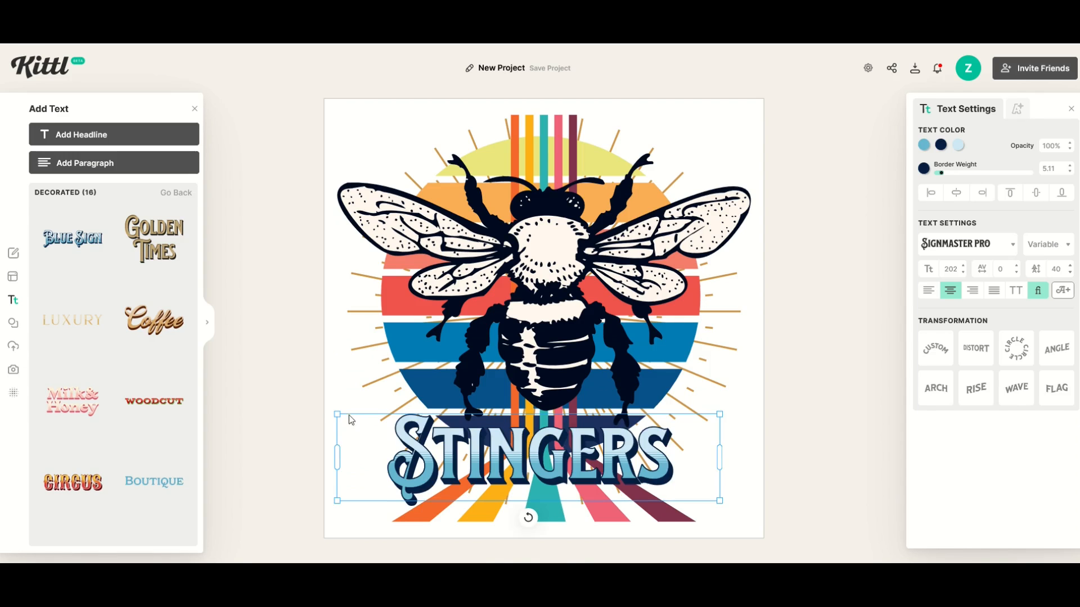
# Step: Enlarge the Stingers headline to run across the full canvas width at the bottom
pyautogui.moveTo(719, 414); pyautogui.dragTo(859, 382)
pyautogui.moveTo(692, 450); pyautogui.dragTo(636, 471)
pyautogui.moveTo(805, 404); pyautogui.dragTo(836, 396)
pyautogui.moveTo(673, 467); pyautogui.dragTo(659, 468)
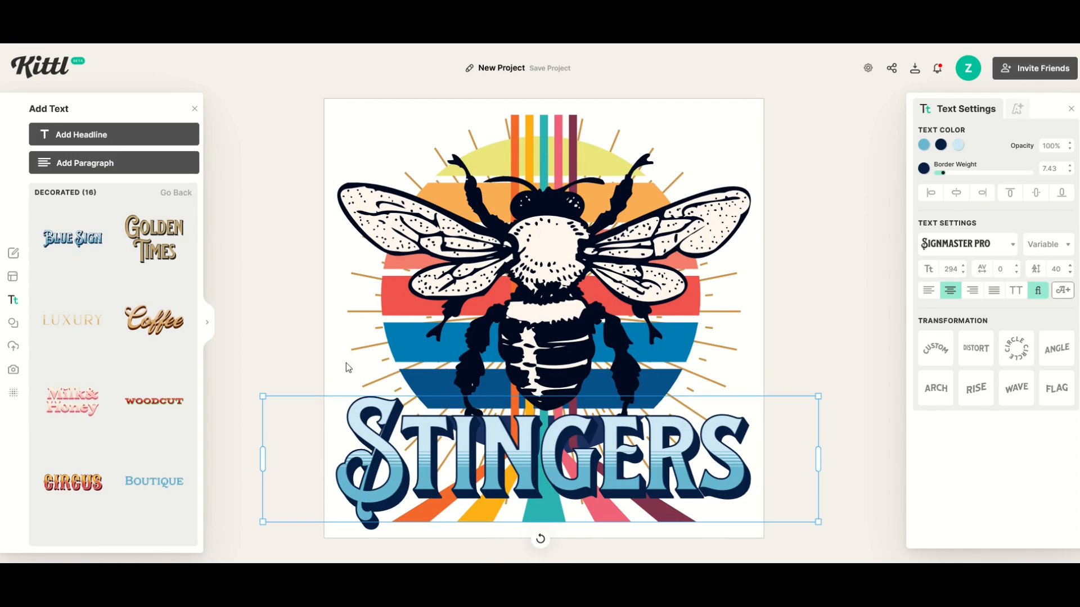
pyautogui.click(309, 356)
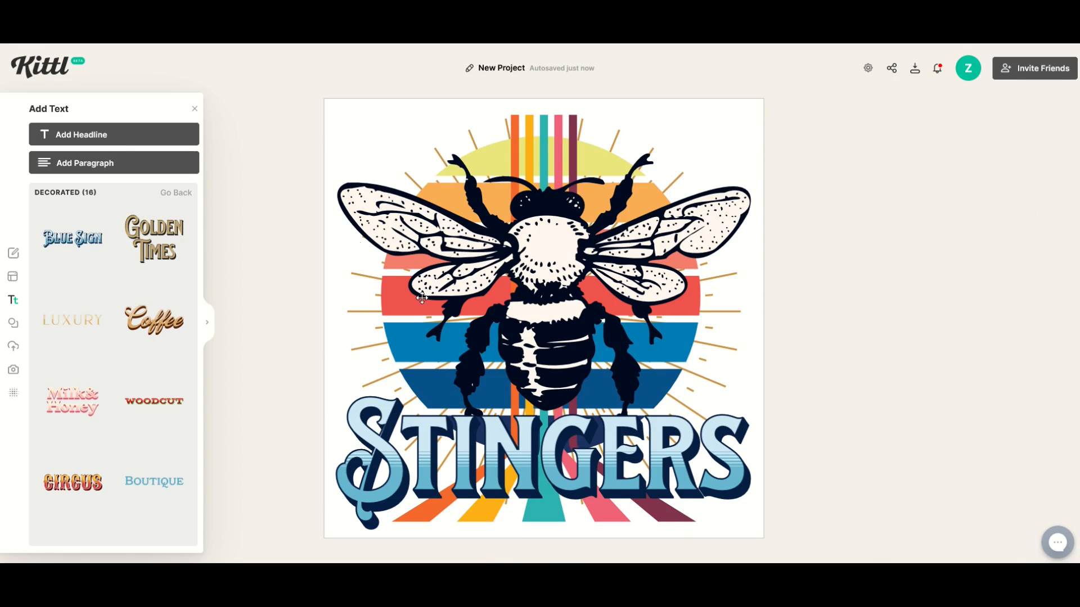
# Step: Set the background opacity to 0% to make the background transparent
pyautogui.click(336, 132)
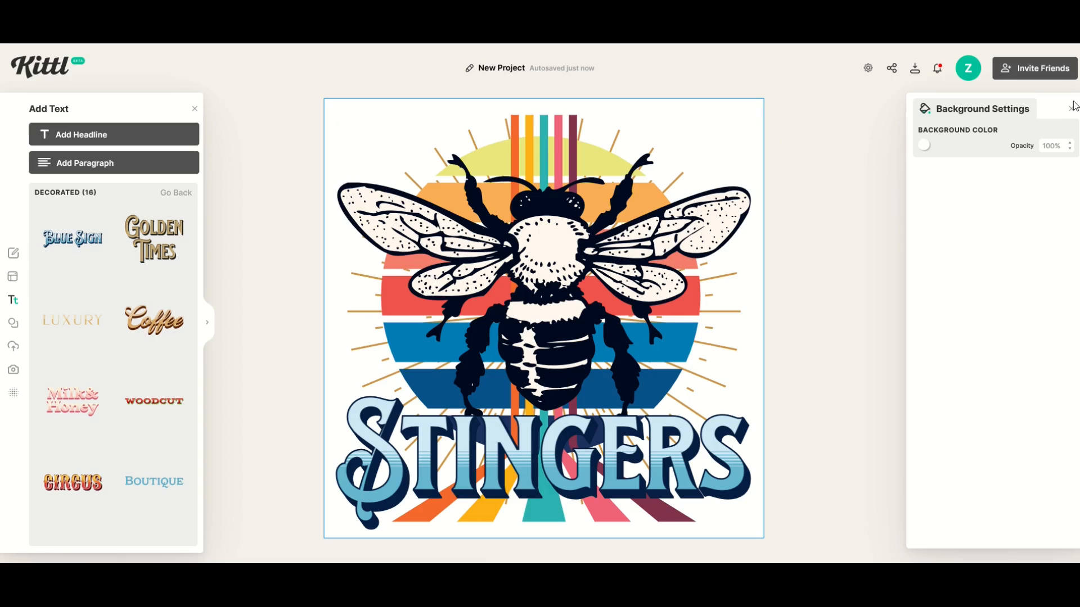
pyautogui.click(1069, 150)
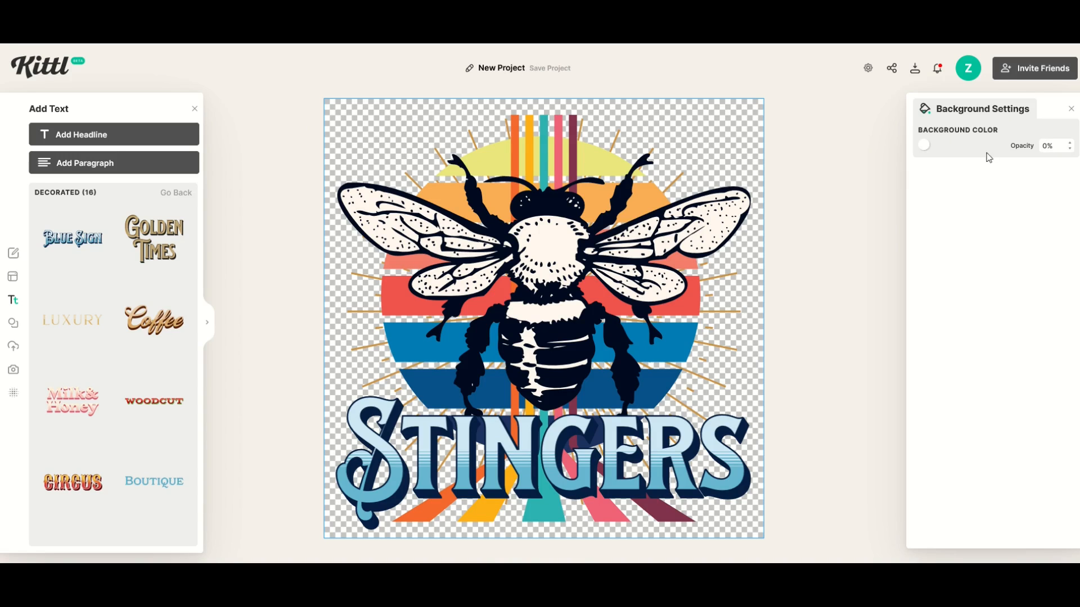
pyautogui.click(880, 164)
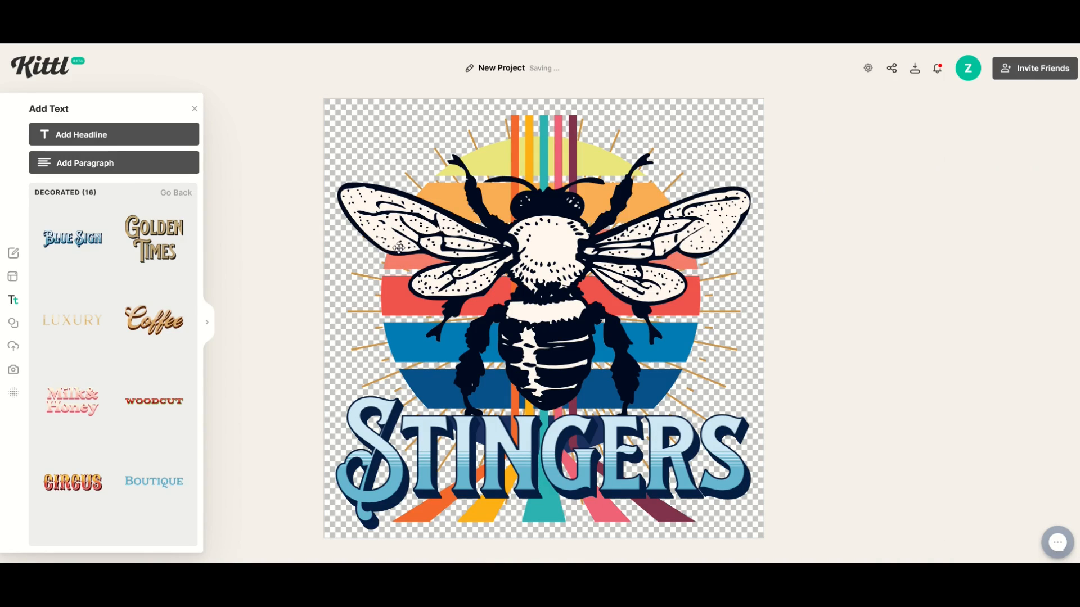
# Step: Copy the bee illustration's dark navy hex 001849 and apply it as the Stingers headline's shadow colour
pyautogui.click(527, 121)
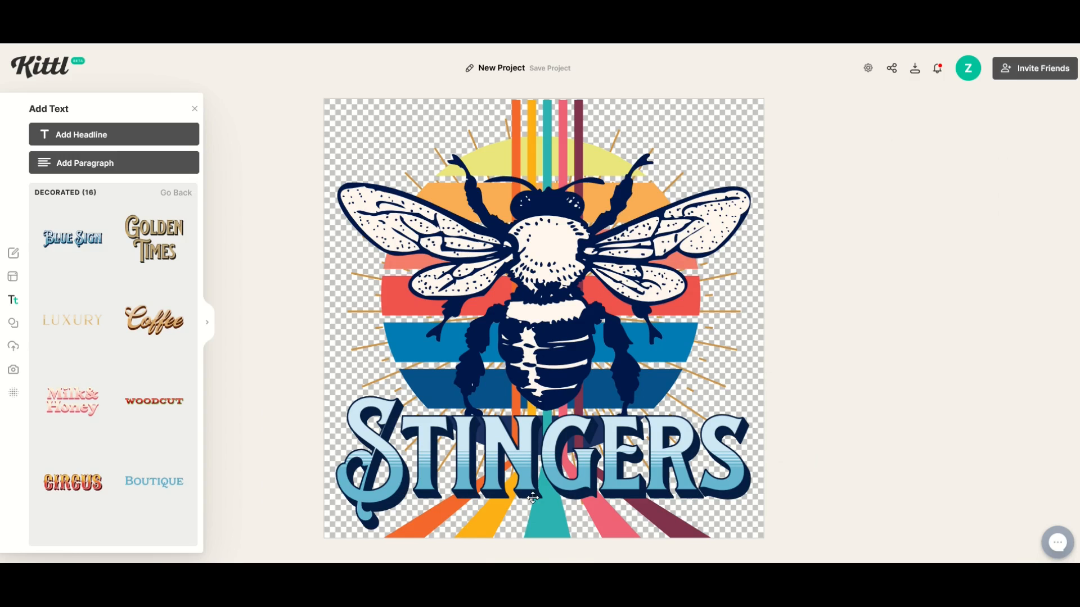
pyautogui.click(533, 280)
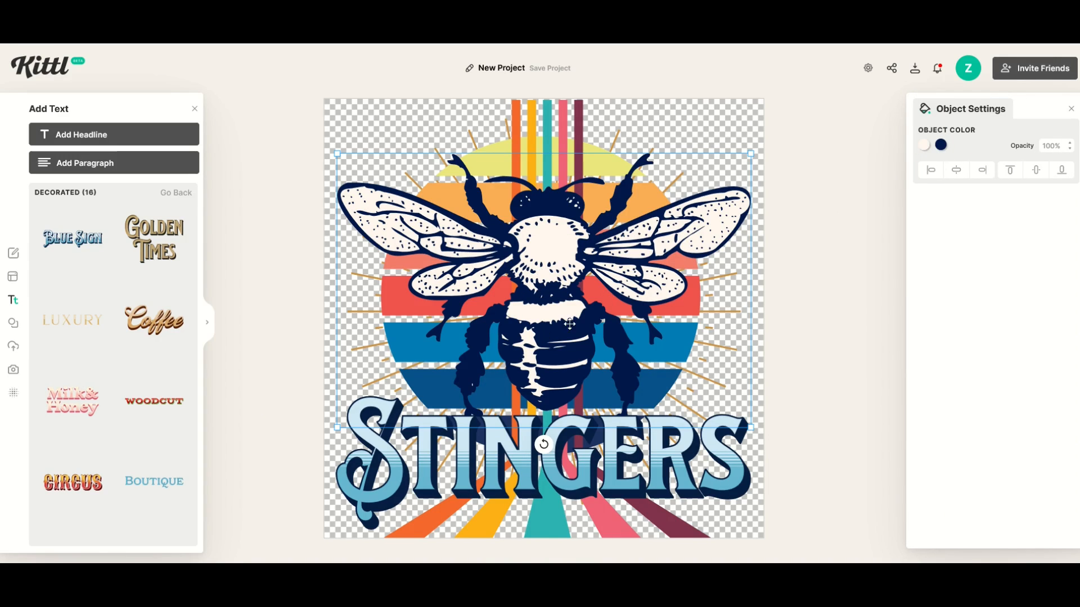
pyautogui.click(941, 145)
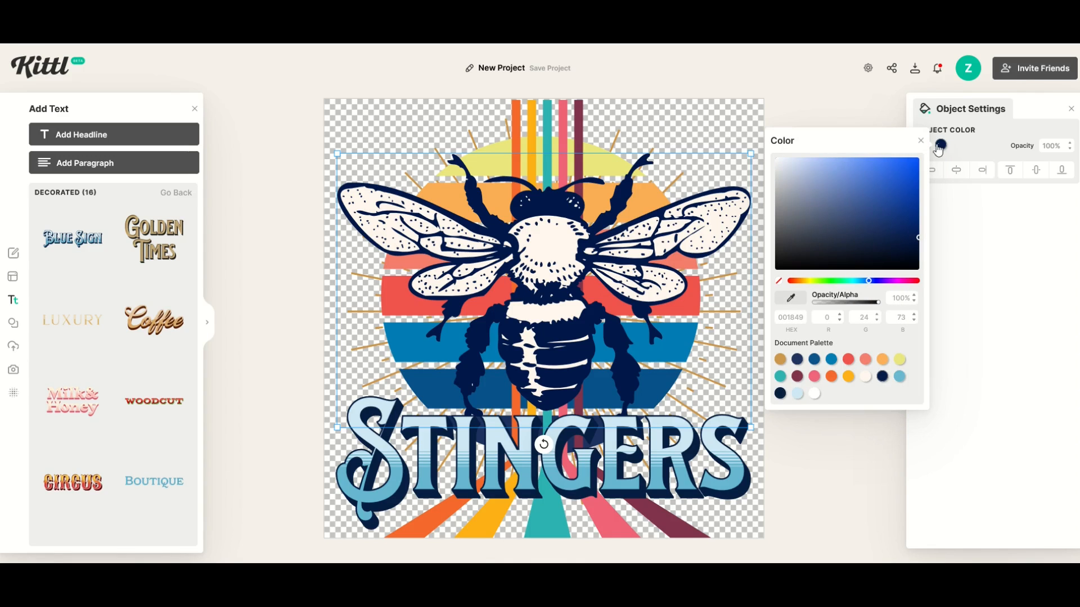
pyautogui.click(785, 317)
pyautogui.moveTo(779, 319); pyautogui.dragTo(801, 319)
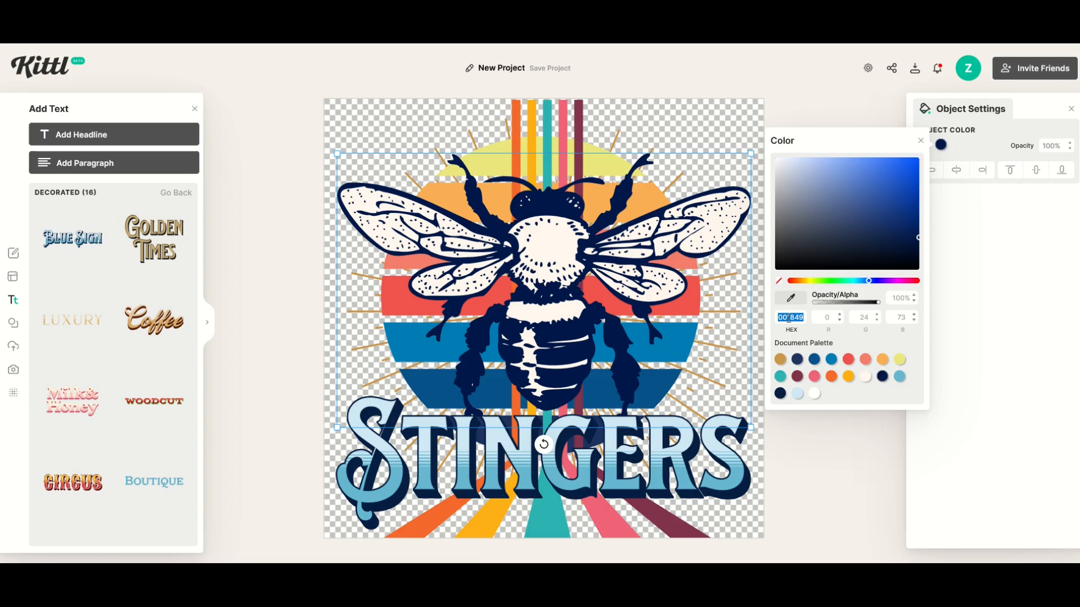
pyautogui.rightClick(789, 318)
pyautogui.click(812, 385)
pyautogui.click(638, 445)
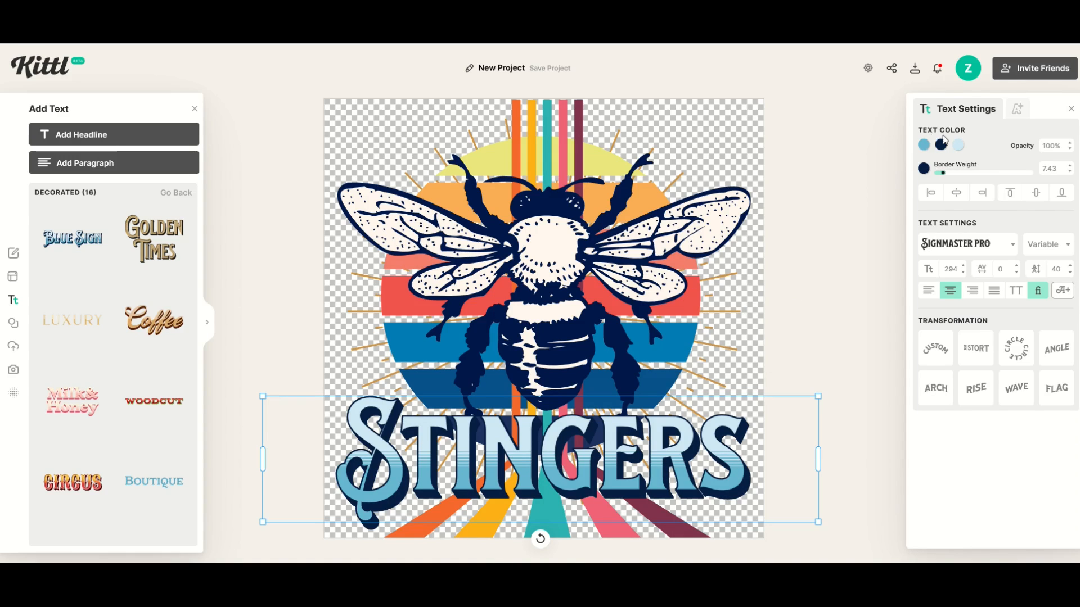
pyautogui.click(941, 147)
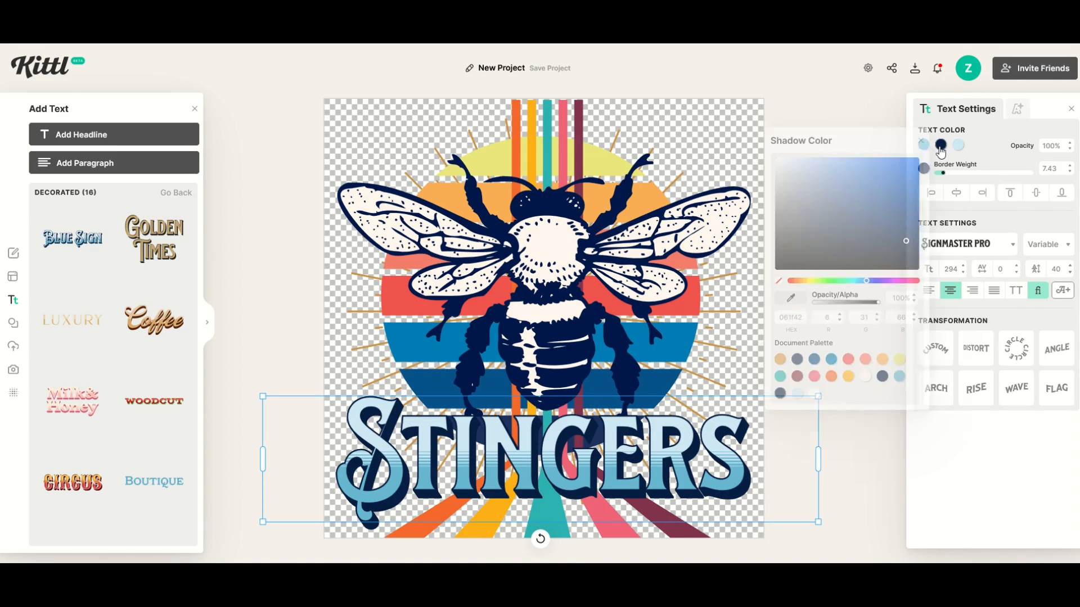
pyautogui.moveTo(805, 318); pyautogui.dragTo(768, 318)
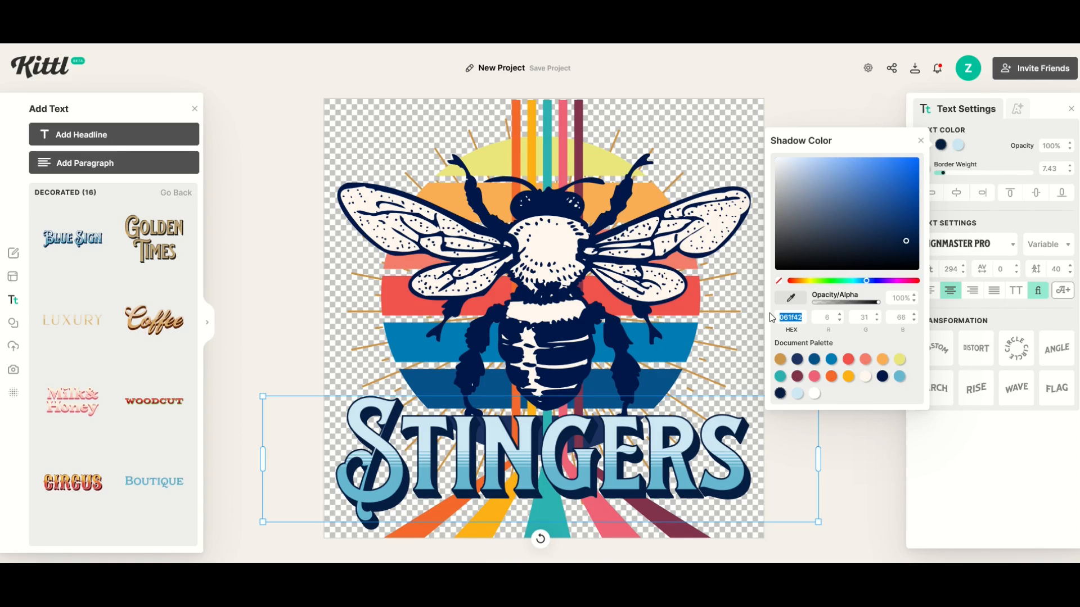
pyautogui.write('001849')
pyautogui.press('Return')
pyautogui.click(867, 464)
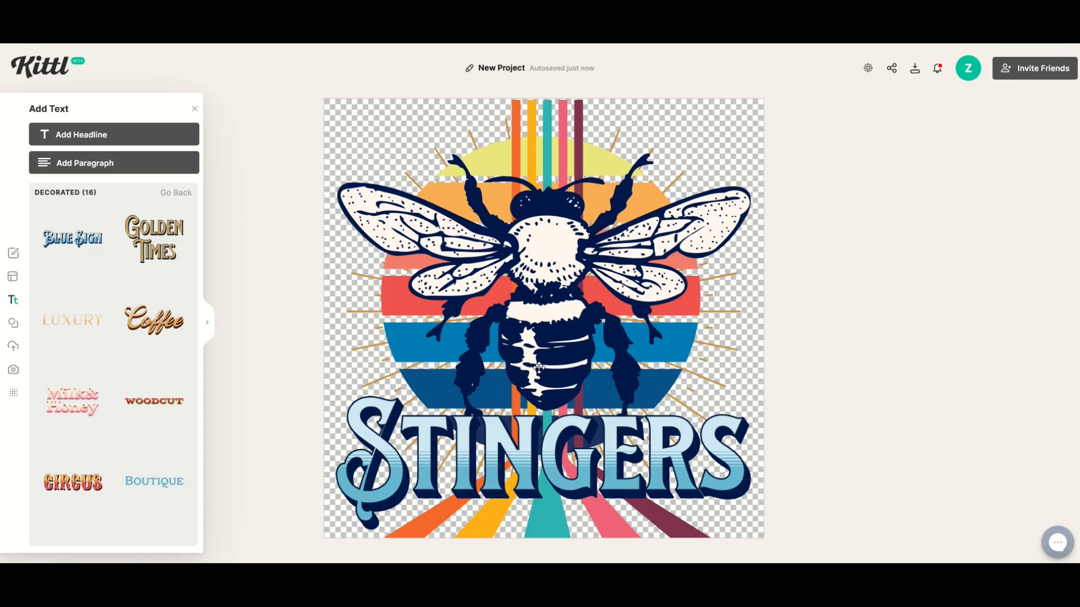
# Step: Scroll through the featured community designs gallery for inspiration
pyautogui.scroll(-3, 539, 324)
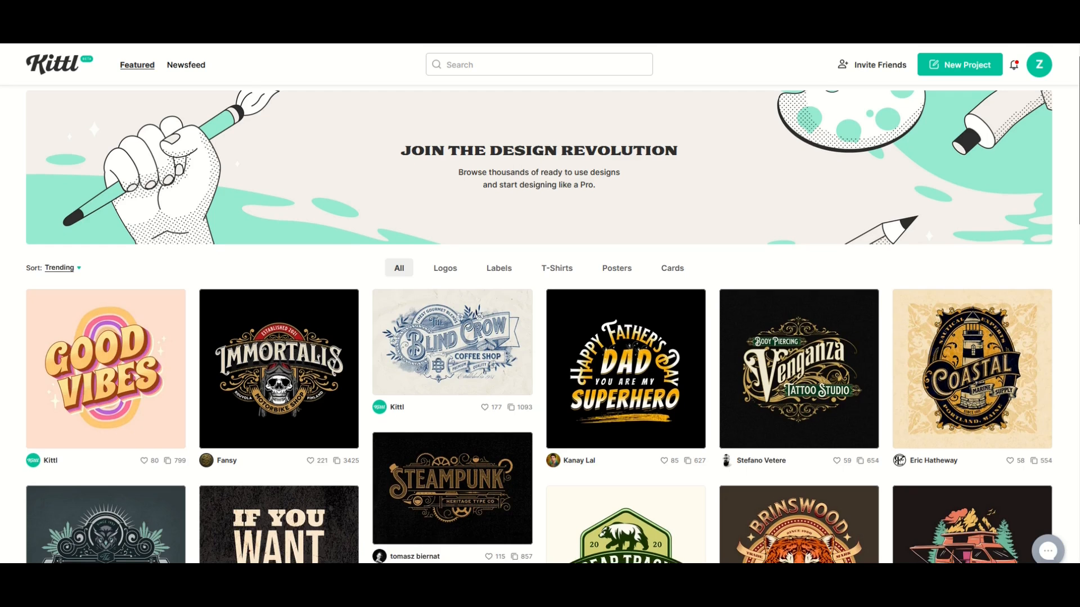
pyautogui.scroll(-3, 539, 323)
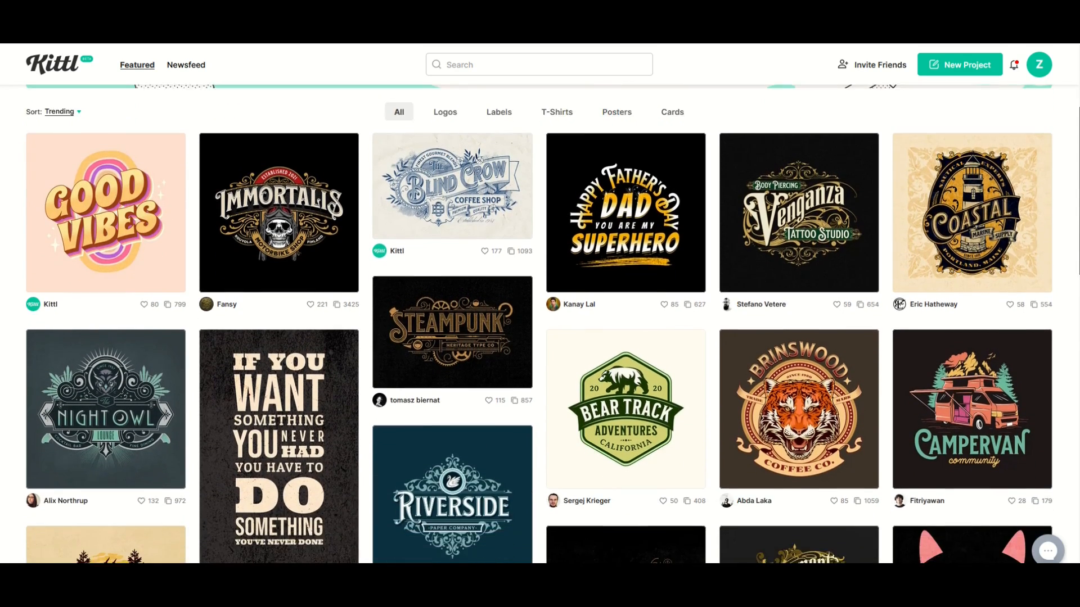
pyautogui.scroll(-3, 539, 324)
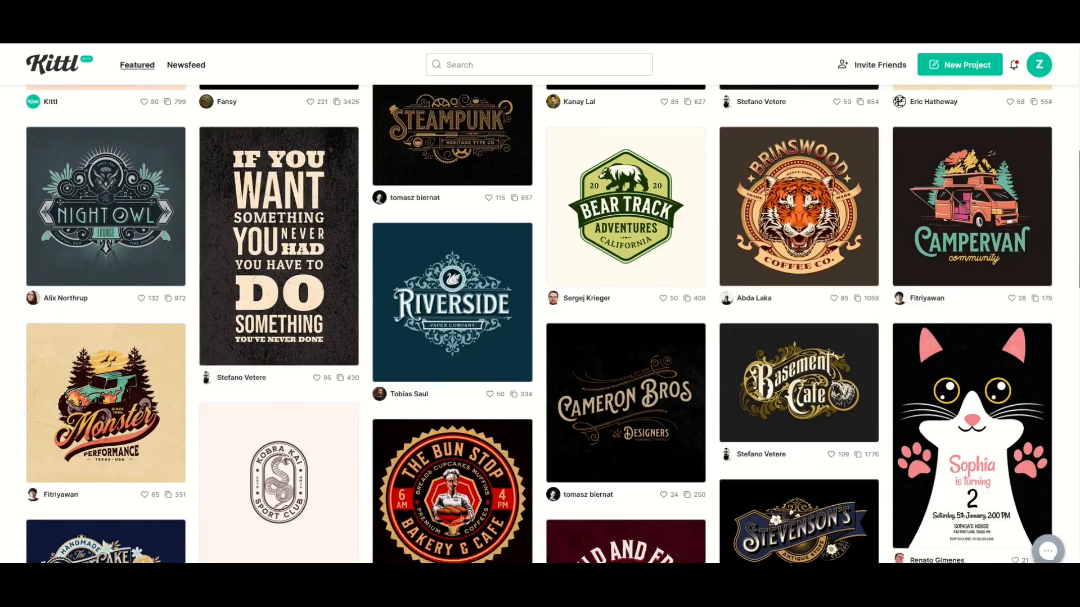
pyautogui.scroll(-5, 539, 324)
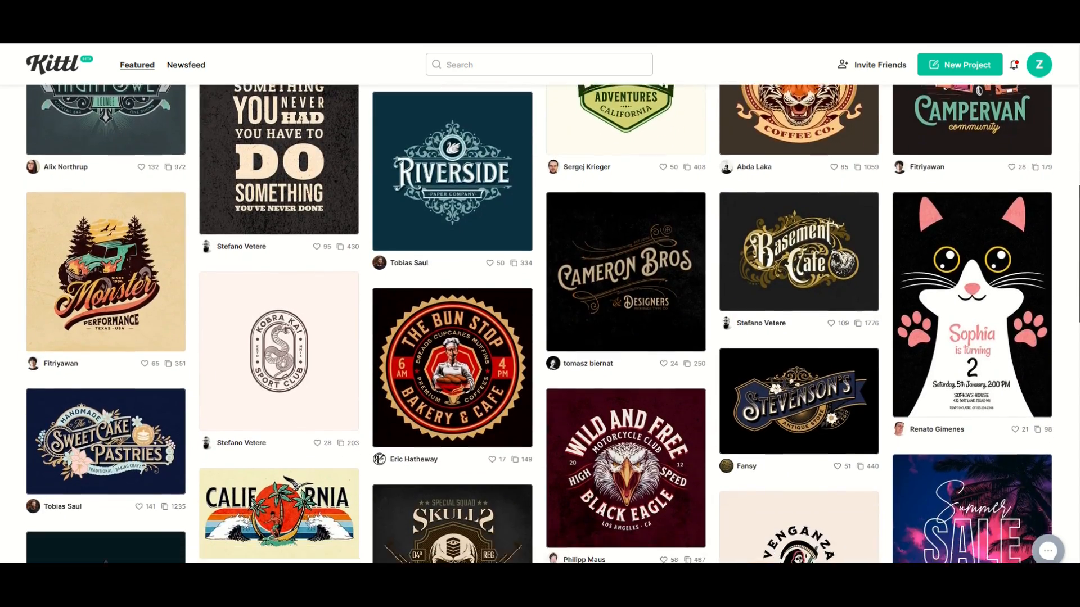
pyautogui.scroll(-2, 538, 324)
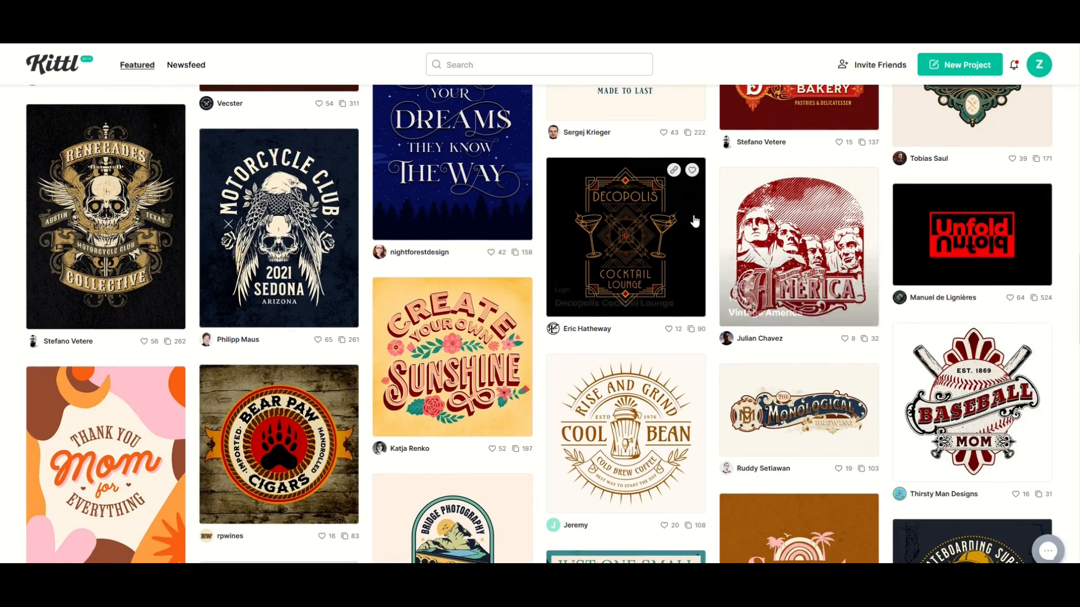
pyautogui.scroll(-9, 692, 222)
pyautogui.scroll(-7, 692, 222)
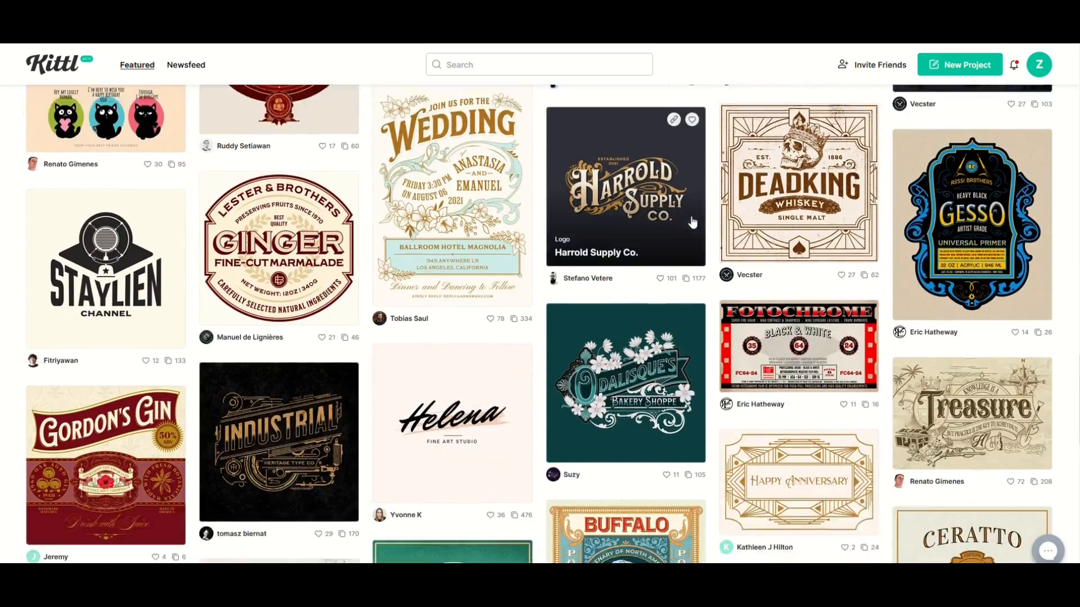
pyautogui.scroll(-6, 692, 222)
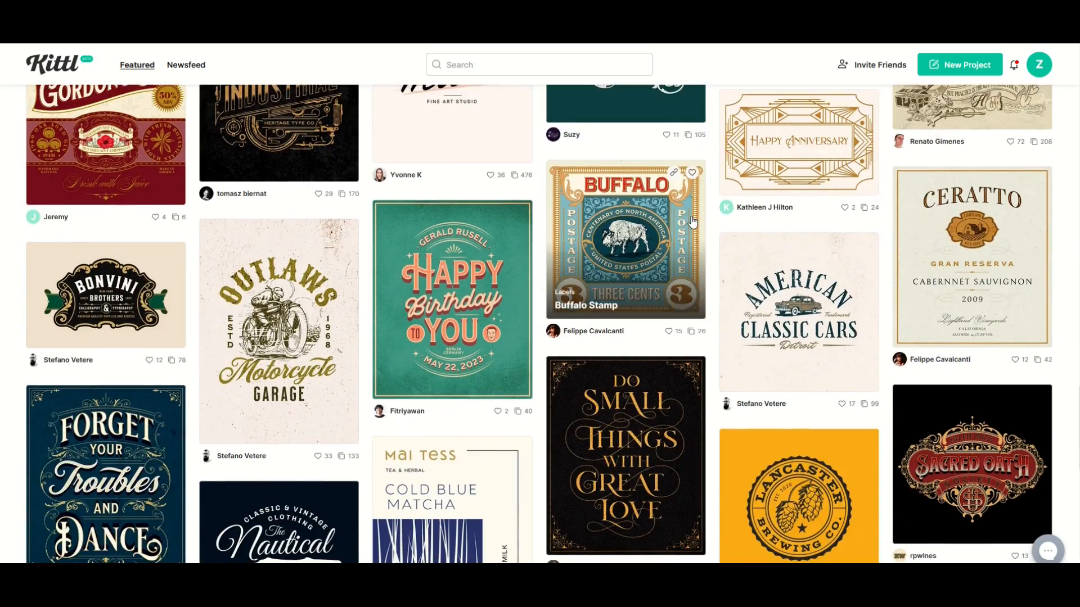
pyautogui.scroll(-8, 691, 221)
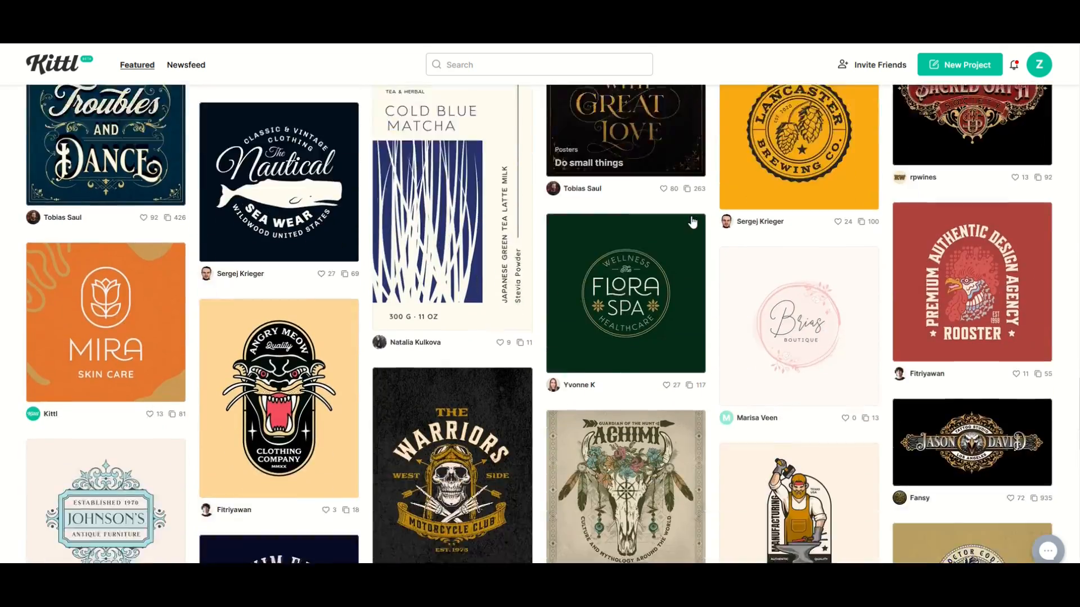
pyautogui.scroll(-5, 692, 221)
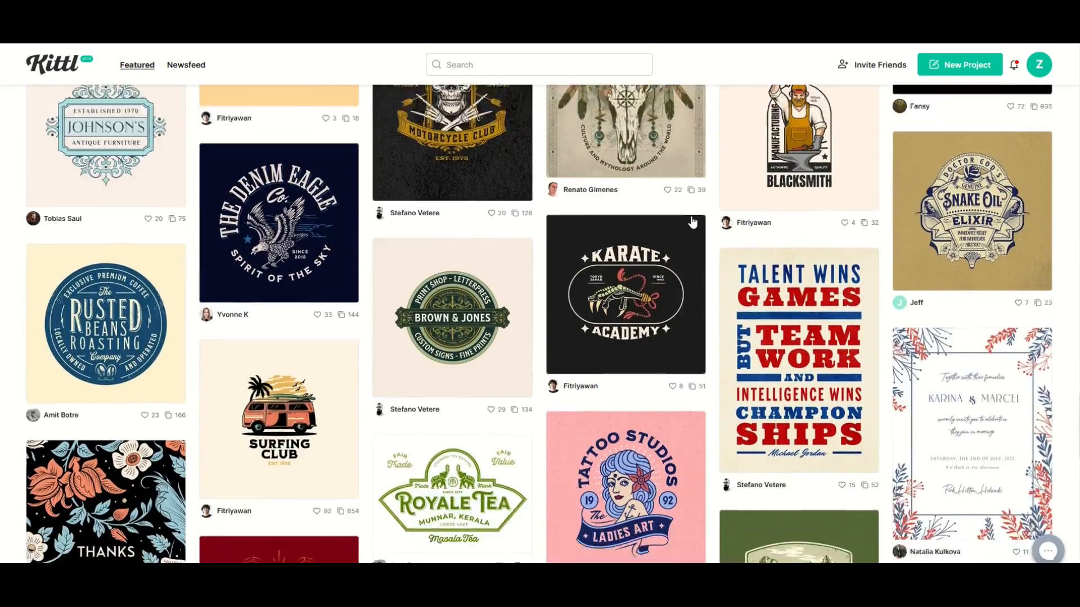
pyautogui.scroll(-6, 696, 221)
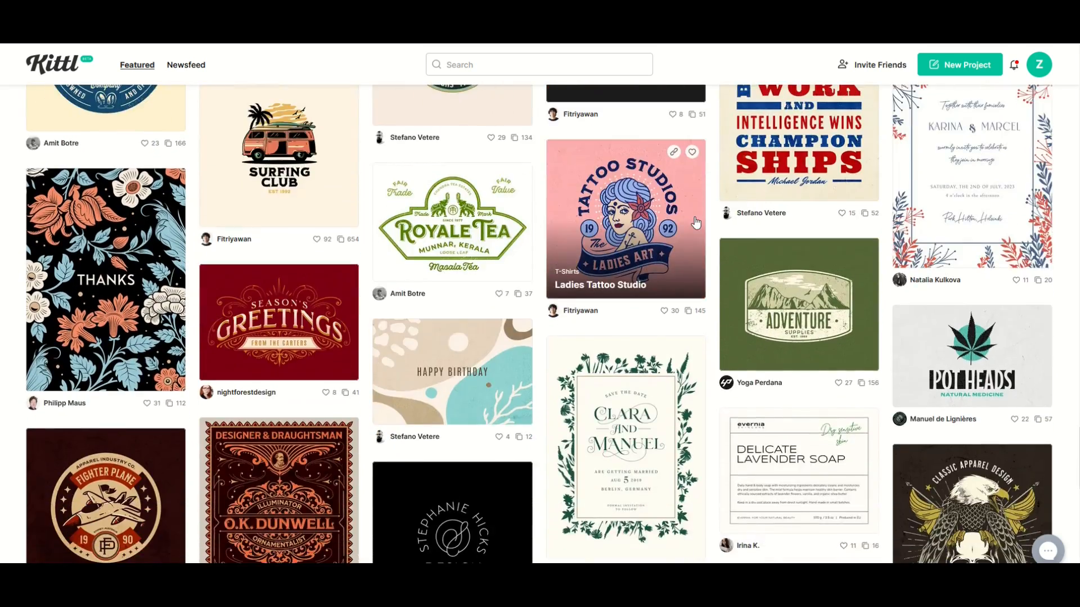
pyautogui.scroll(-5, 696, 221)
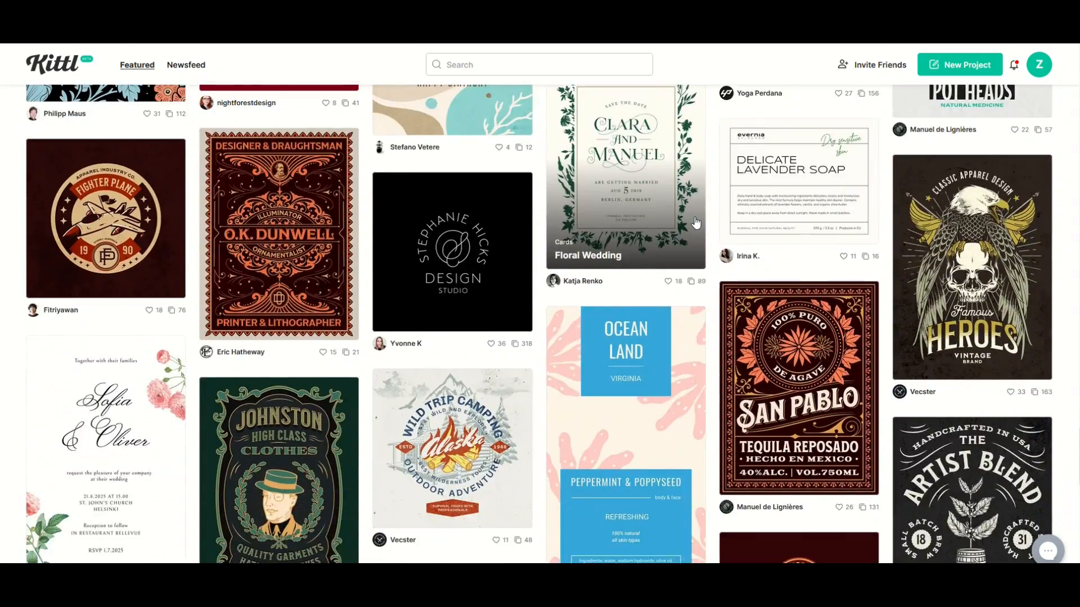
pyautogui.scroll(-11, 696, 222)
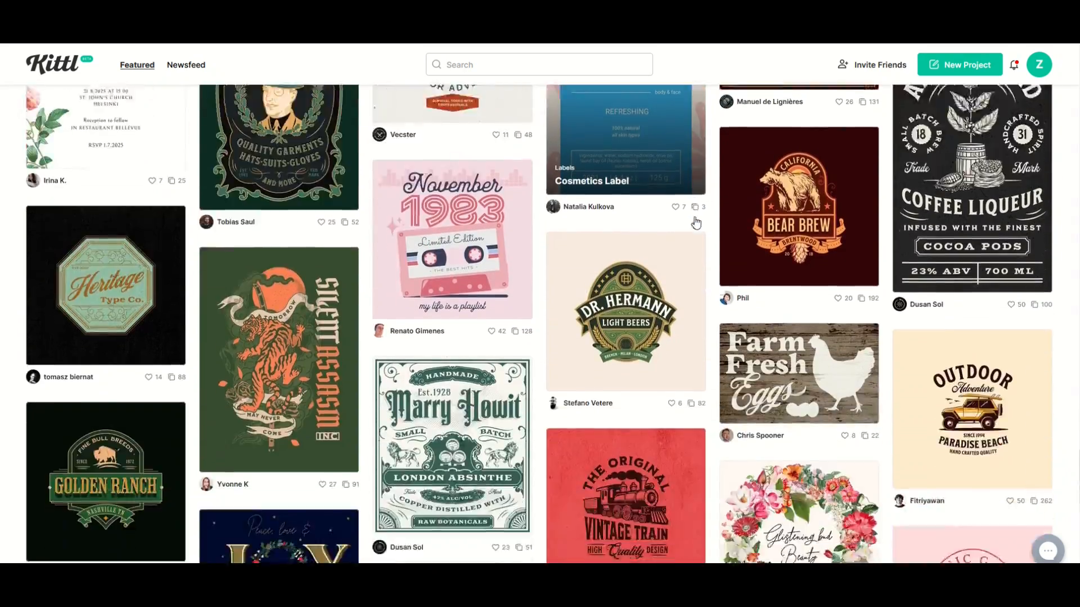
pyautogui.scroll(-1, 722, 209)
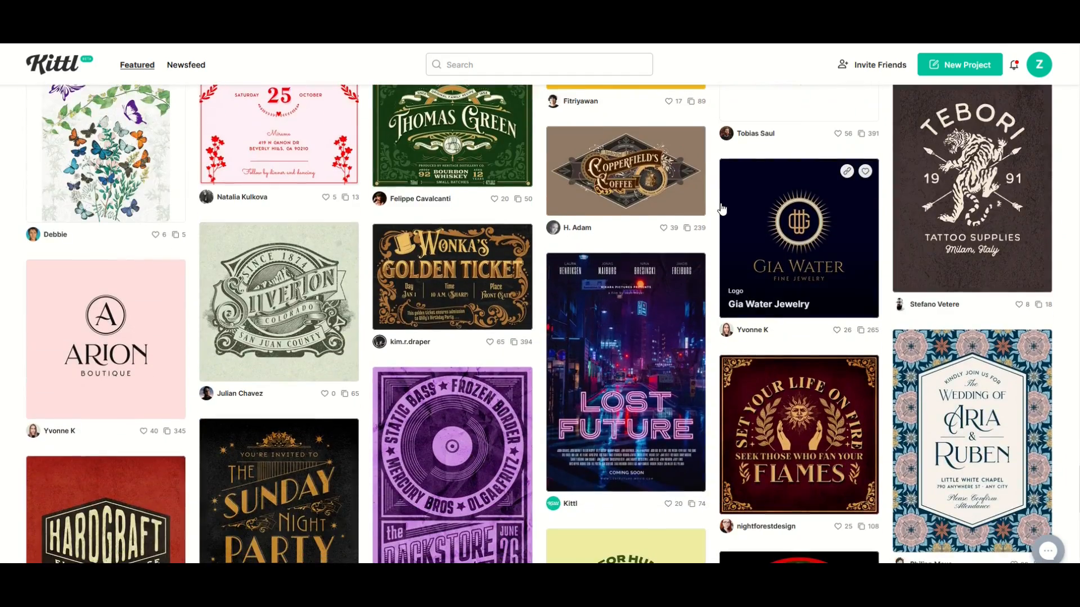
pyautogui.scroll(-5, 722, 209)
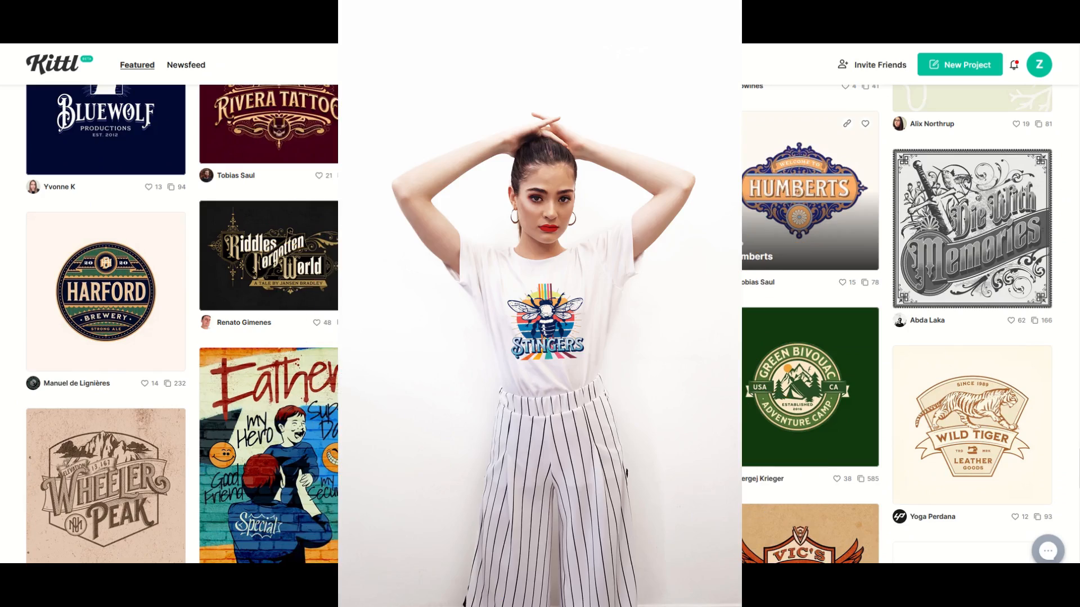
pyautogui.scroll(-1, 723, 209)
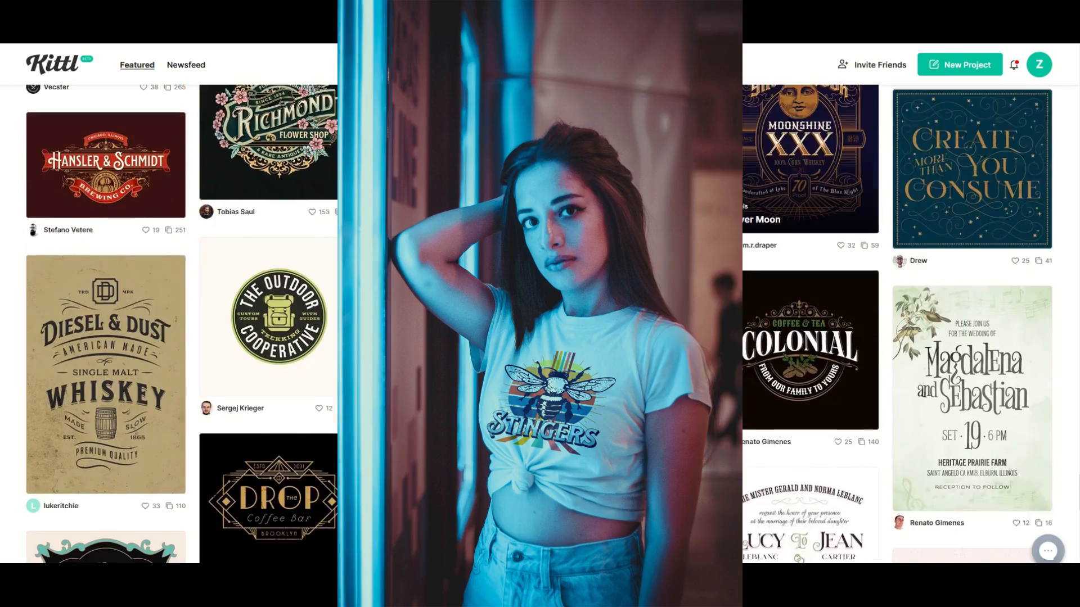
pyautogui.scroll(-4, 722, 209)
pyautogui.scroll(-4, 722, 209)
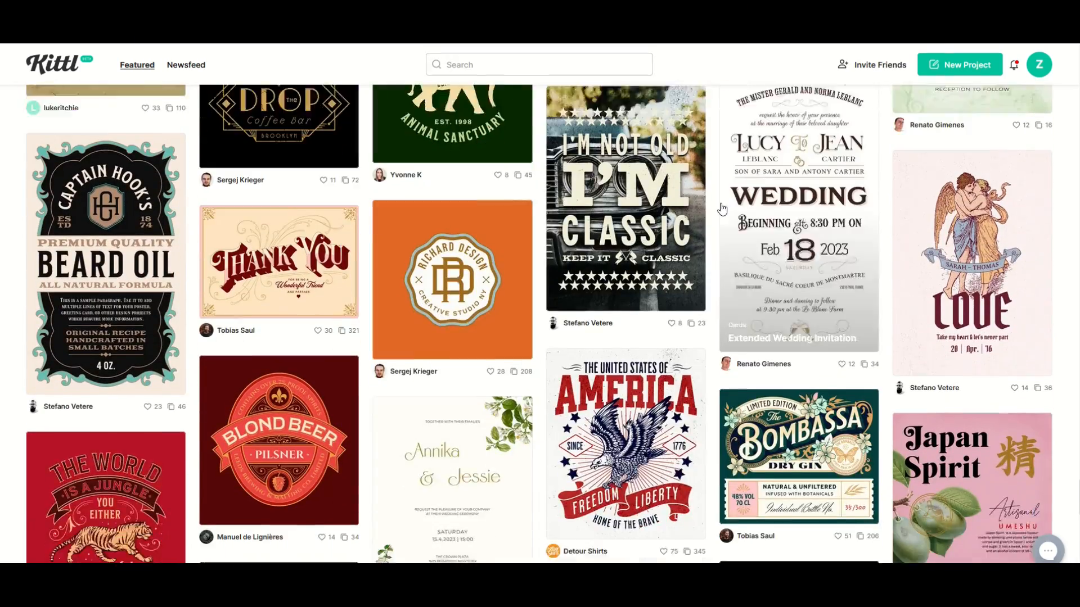
pyautogui.scroll(-3, 723, 209)
pyautogui.scroll(-1, 722, 209)
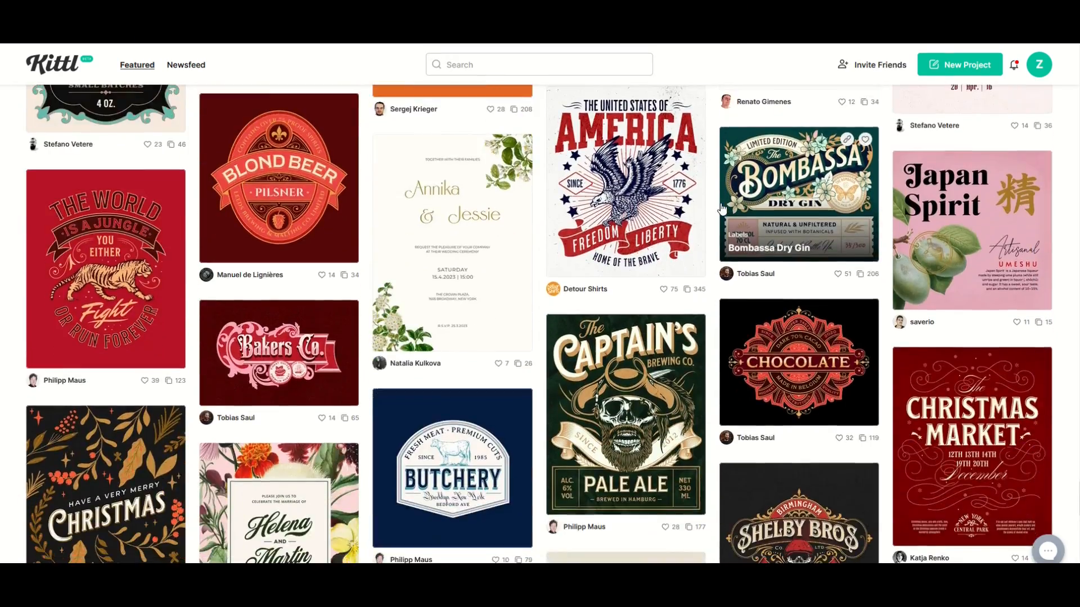
pyautogui.scroll(-1, 722, 209)
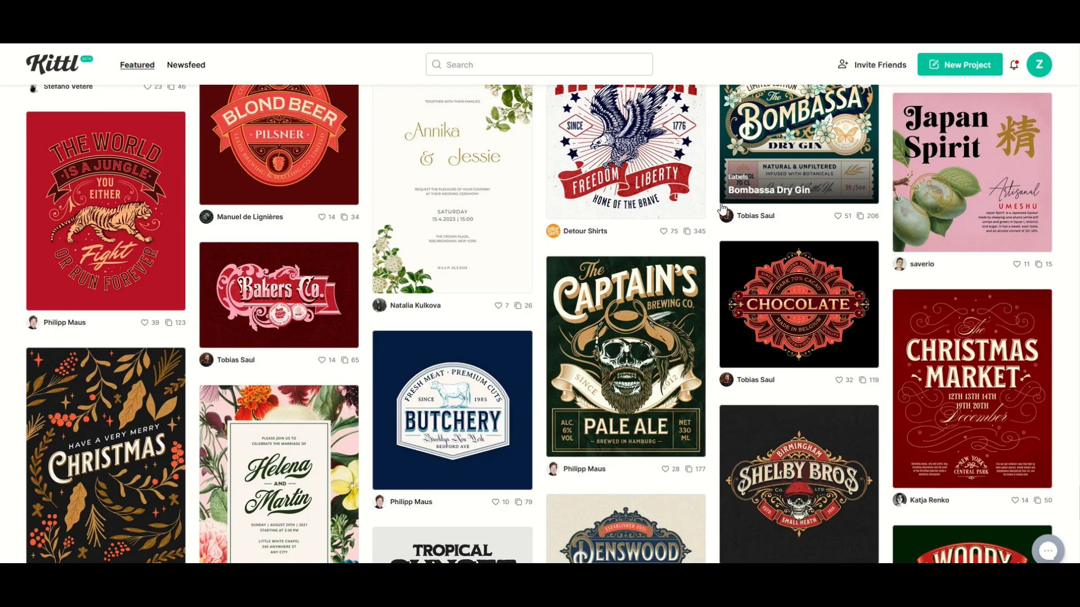